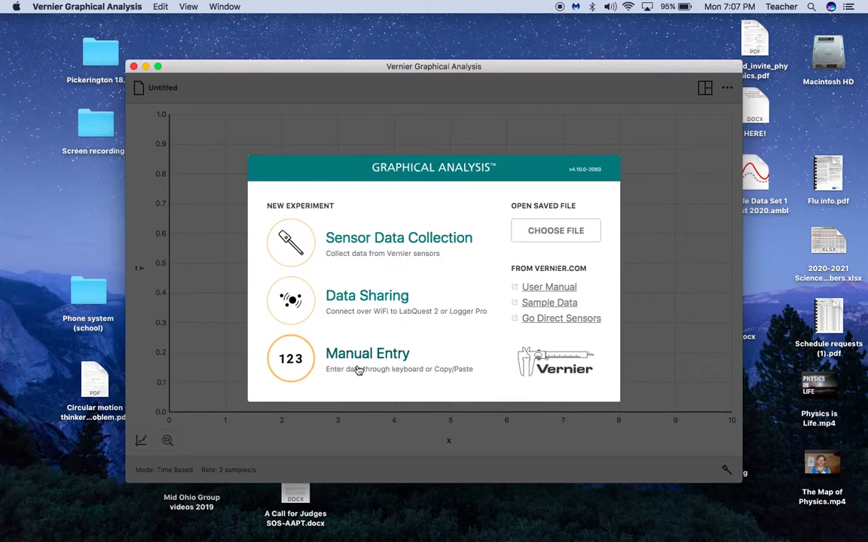
Start a Manual Entry experiment showing an empty graph and blank Data Set 1 table
mouse_move(4, 497)
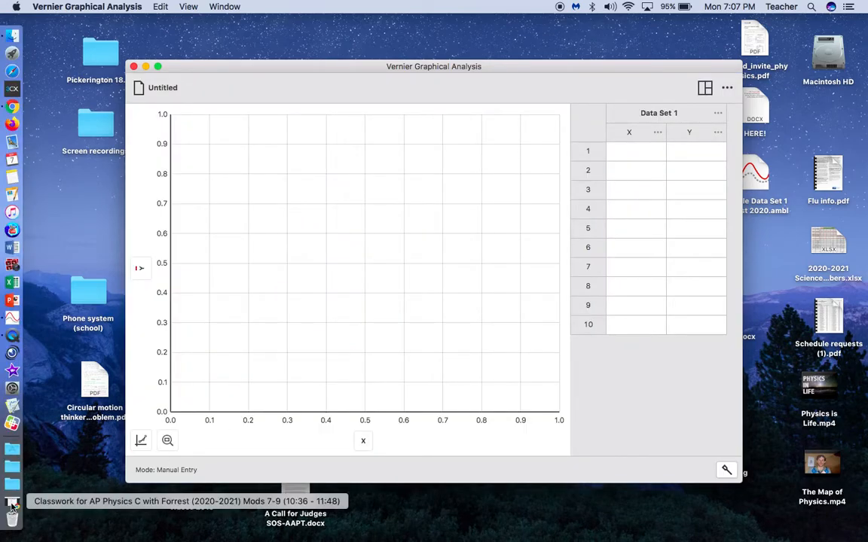
Read through the Graphical Analysis Instructions document, then bring up the Graphing Practice 20 sample data
click(11, 506)
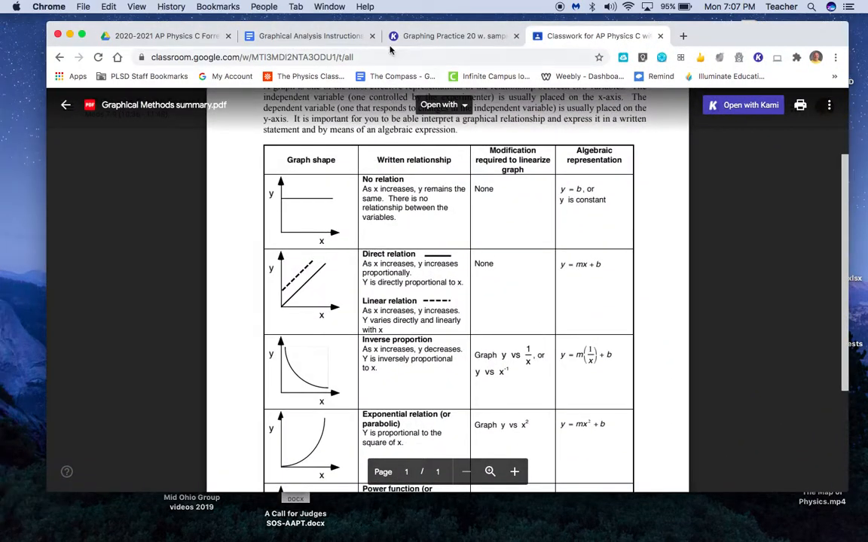
click(326, 37)
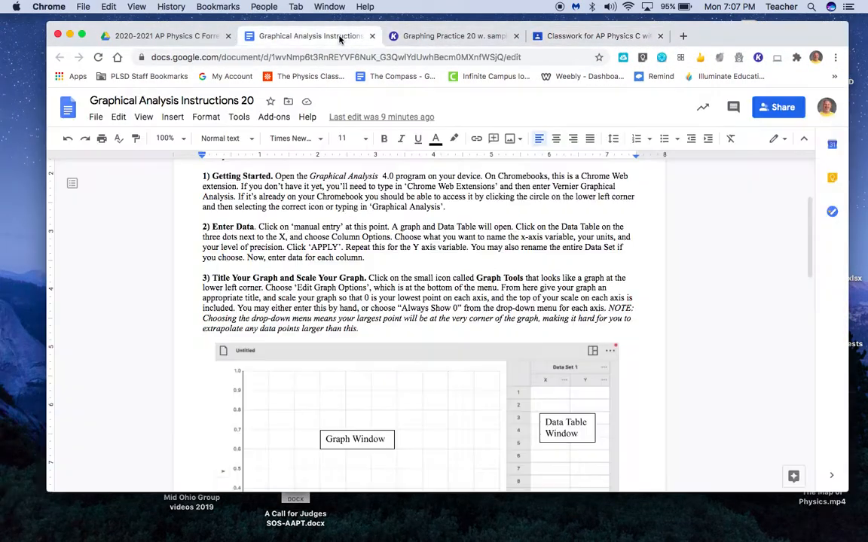
scroll(322, 350, down, 10)
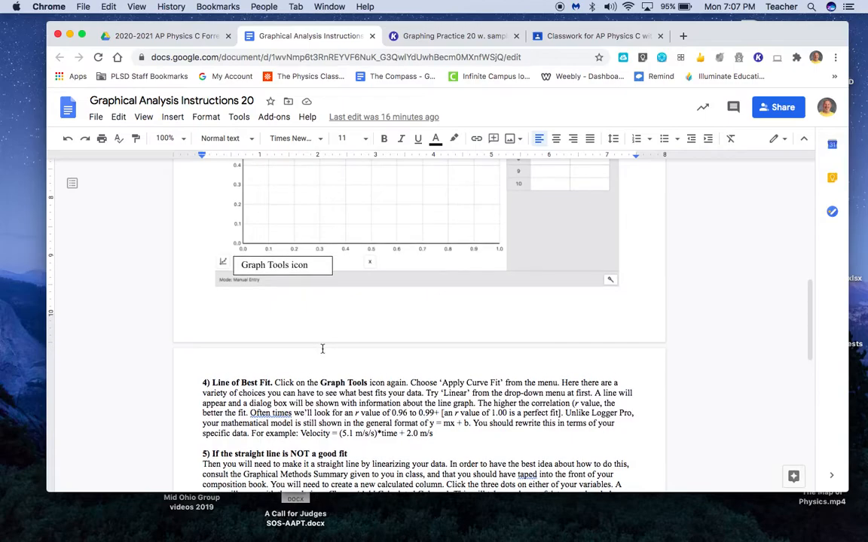
scroll(323, 350, down, 5)
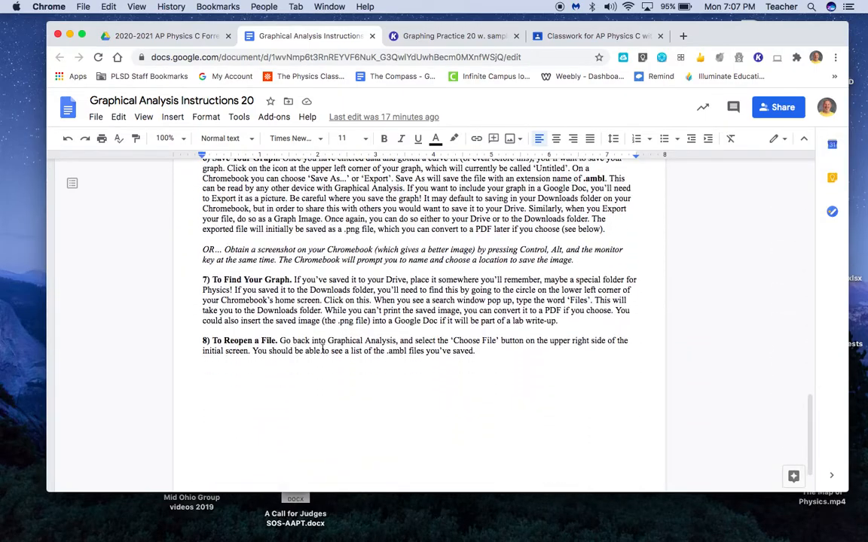
scroll(322, 349, up, 7)
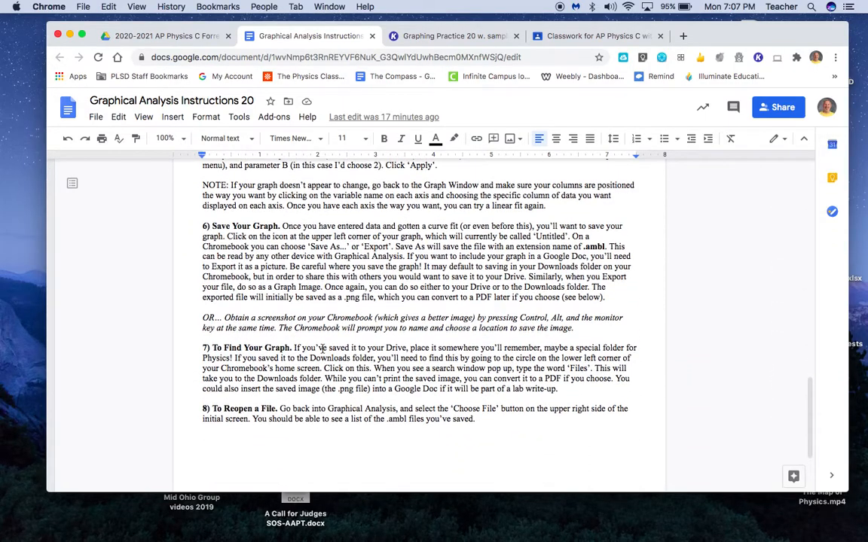
scroll(322, 349, up, 2)
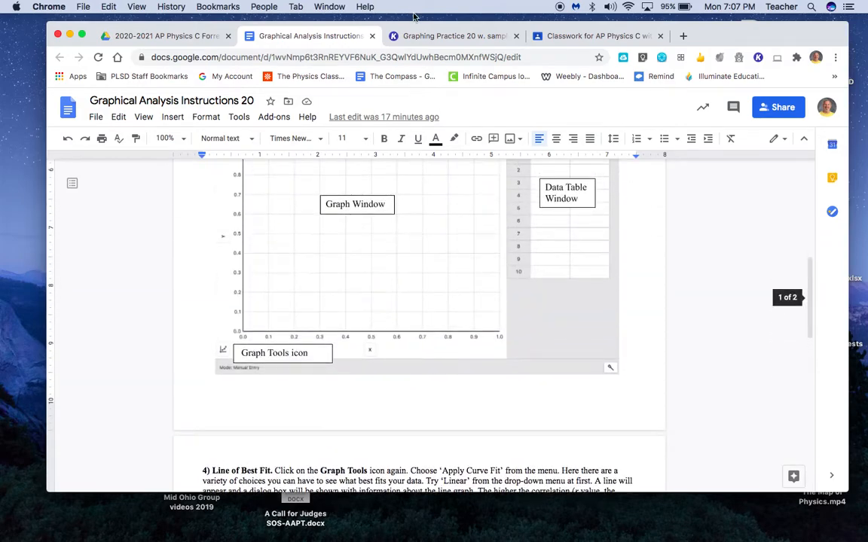
click(427, 37)
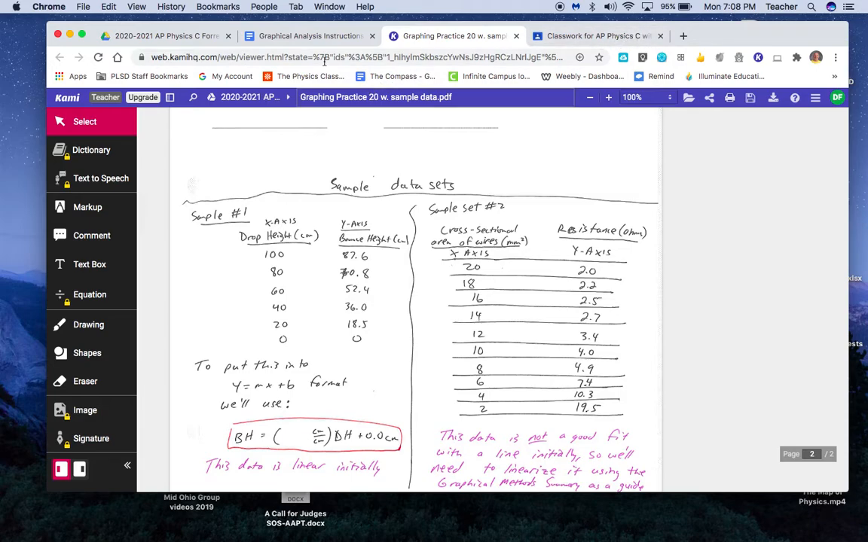
Close Chrome after viewing Sample set #2 to return to Graphical Analysis
click(59, 33)
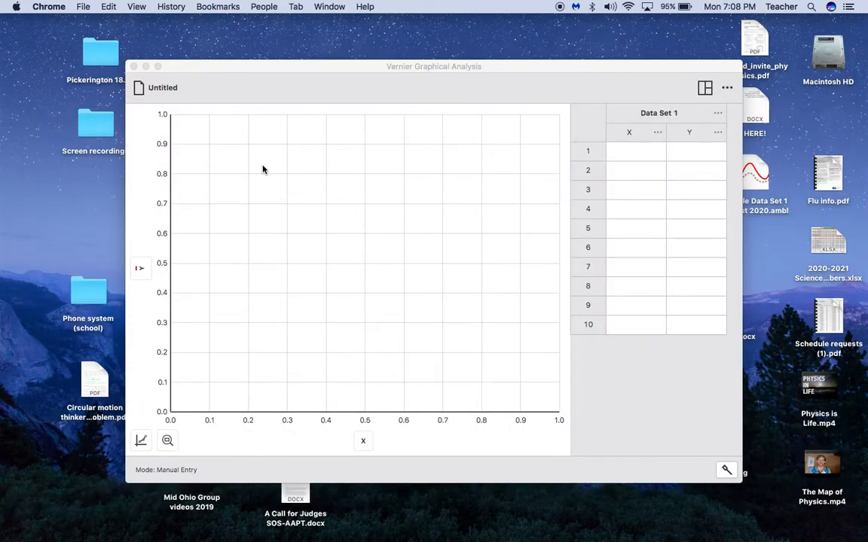
Save the experiment to the Desktop as an .ambl file named 'Sample set 2', the student's name and '2020'
click(263, 166)
click(162, 89)
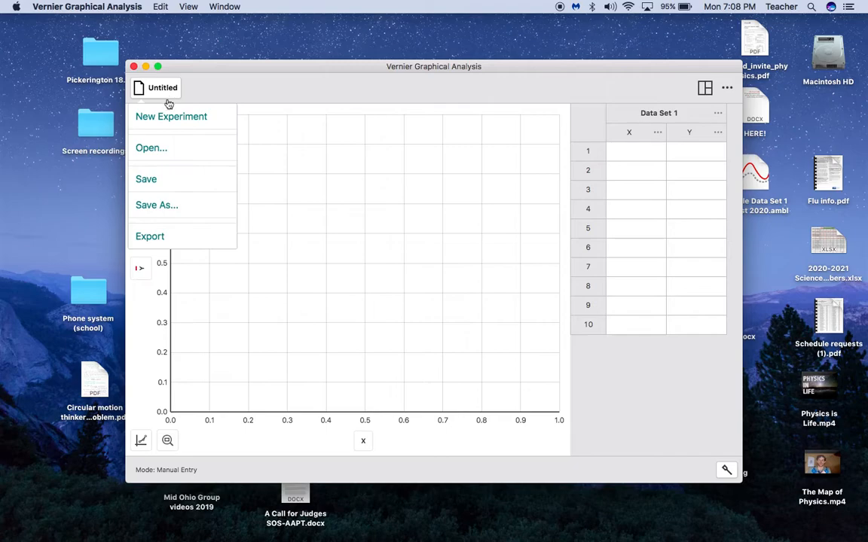
click(174, 206)
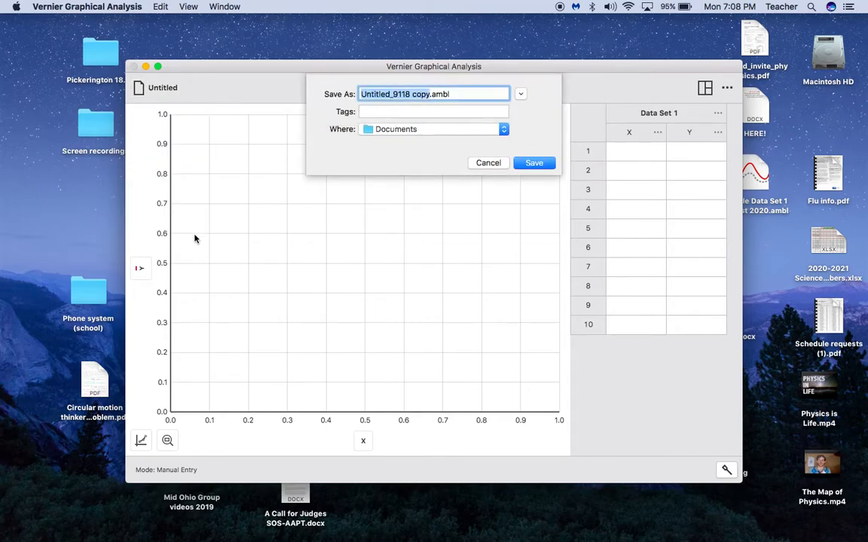
text(Sample set )
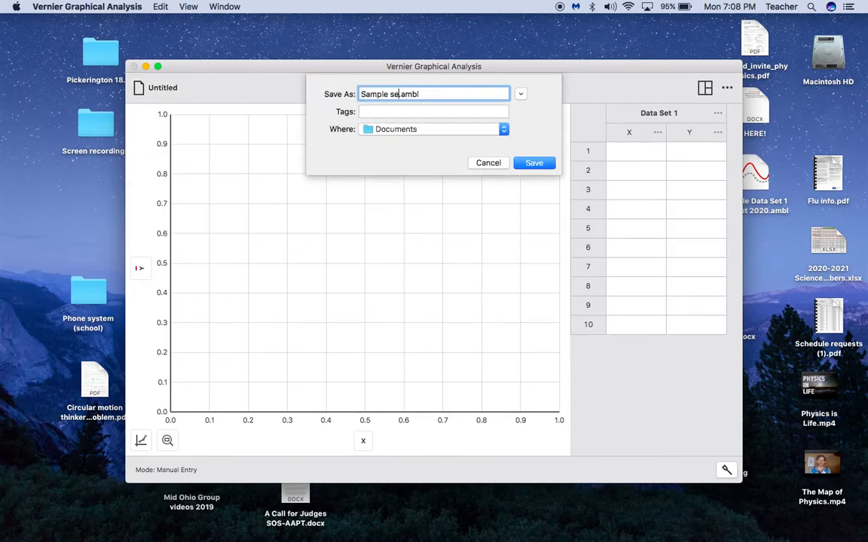
text(2 Forrest 2020)
click(463, 128)
click(420, 216)
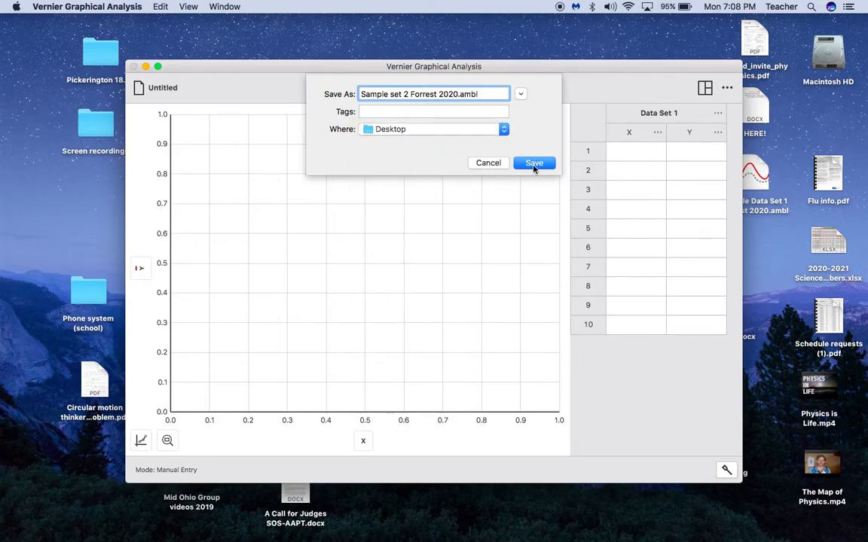
click(534, 163)
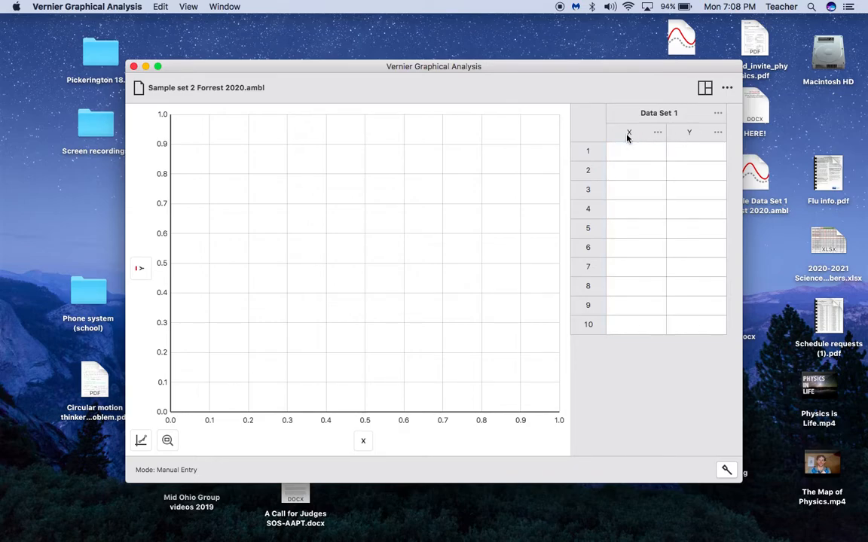
Name the X column 'Cross sectional area of wires' with units mm^2
click(658, 134)
click(664, 161)
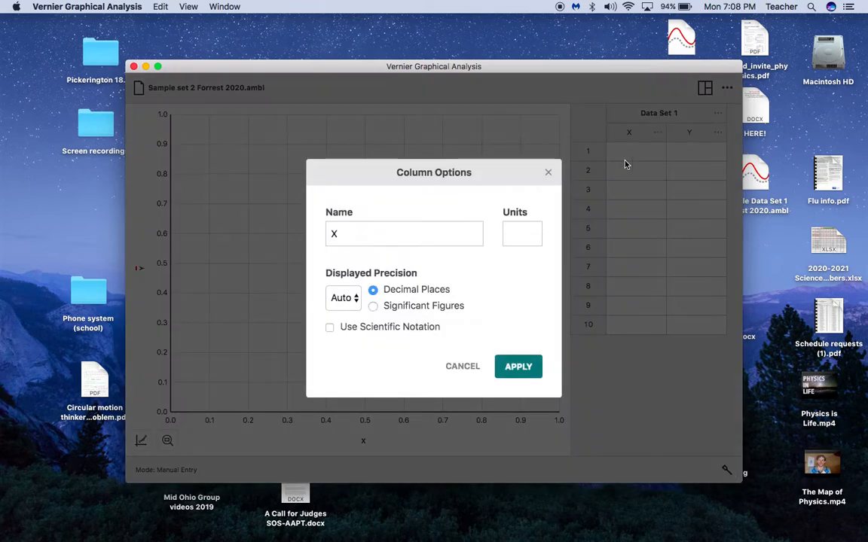
click(387, 234)
text(Cross sectional area of wires)
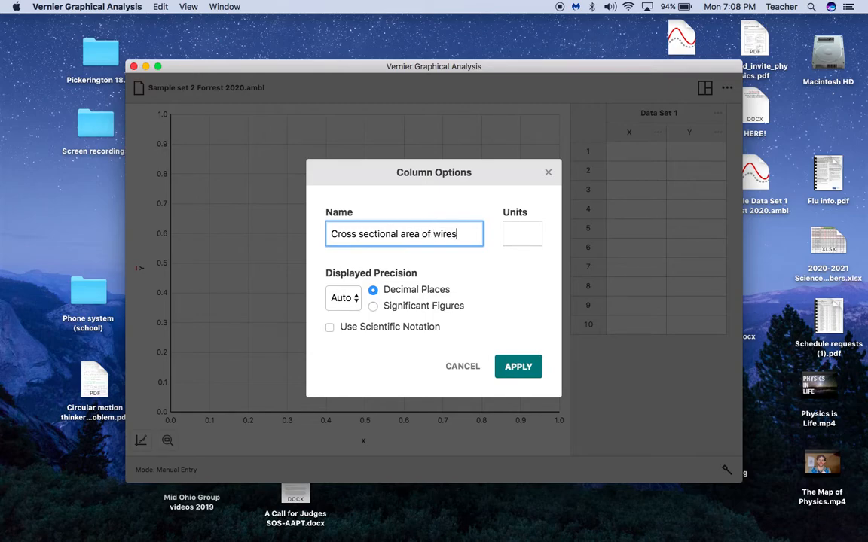
click(519, 237)
text(mm)
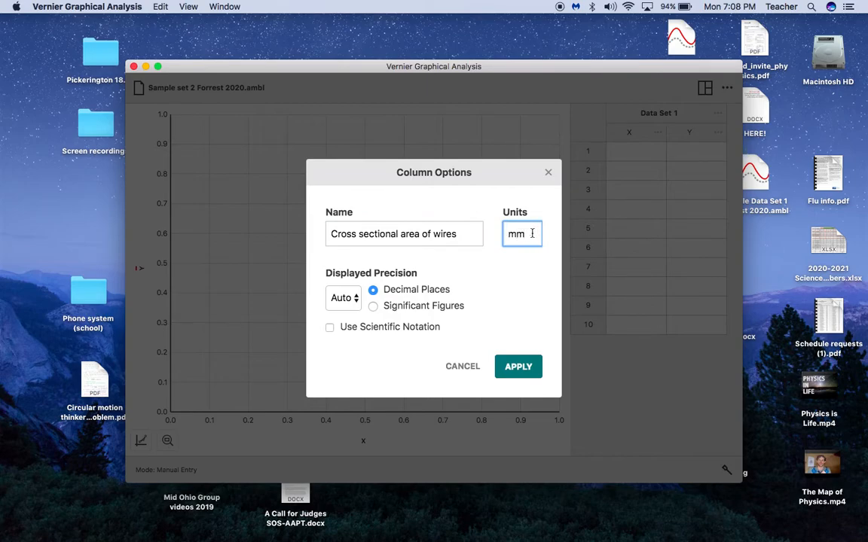
text(^2)
click(517, 367)
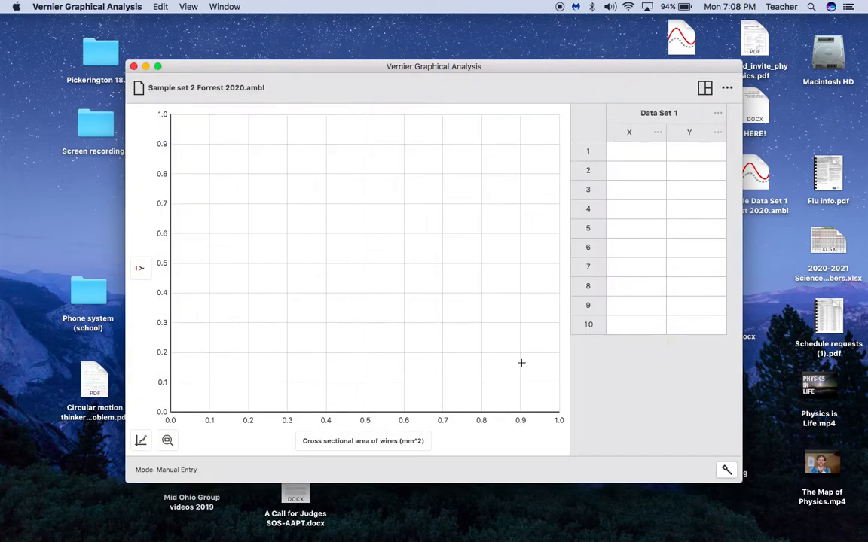
Name the Y column 'Resistance' with units ohms
click(717, 132)
click(693, 160)
click(394, 238)
text(Resistance)
key(Tab)
text(ohms)
click(506, 366)
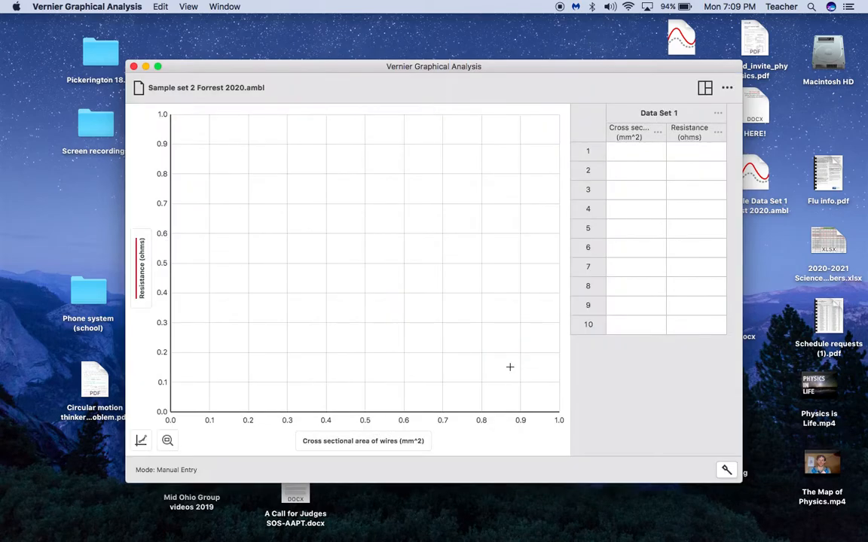
click(636, 154)
Enter rows 1–5: areas 20, 18, 16, 14, 12 with resistances 2, 2.2, 2.5, 2.7, 3.4
text(20)
key(Tab)
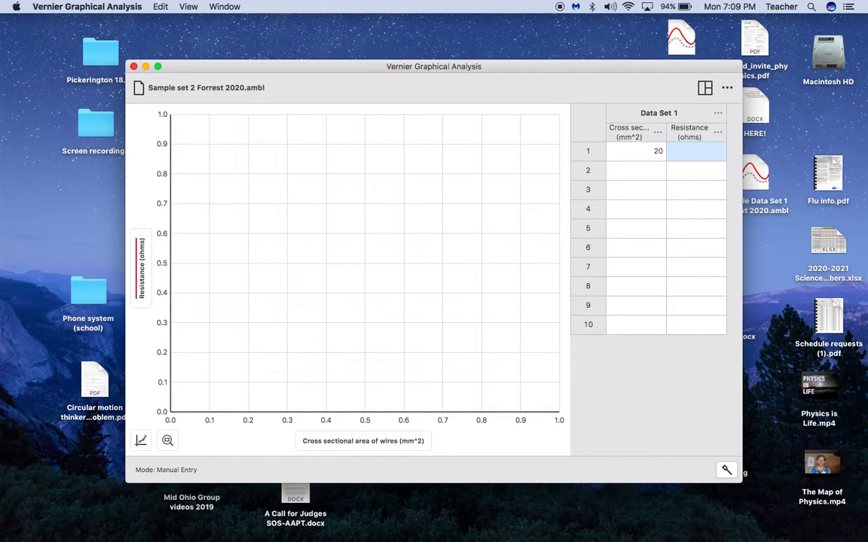
text(2)
key(Tab)
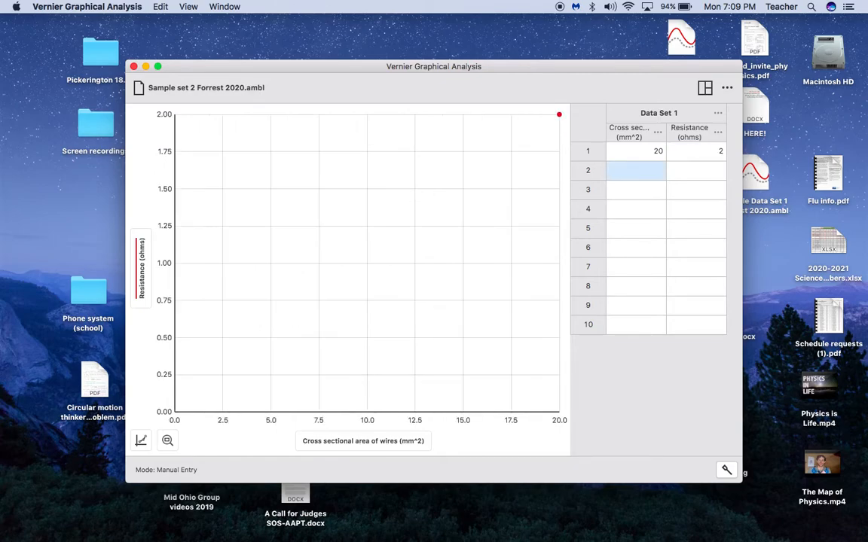
text(18)
key(Tab)
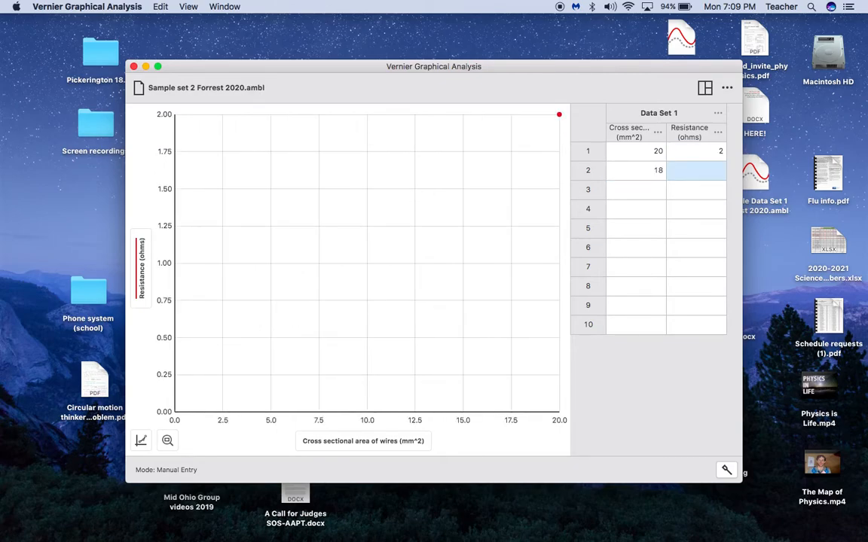
text(2.2)
key(Tab)
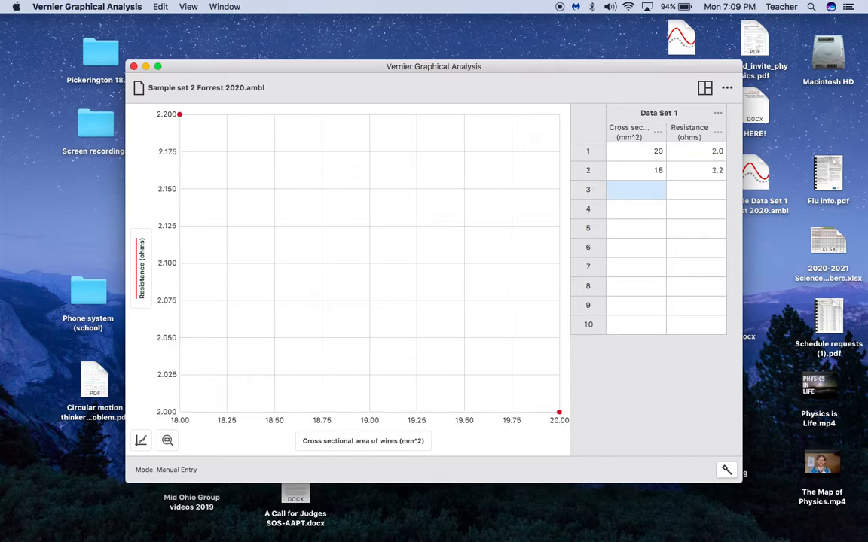
text(16)
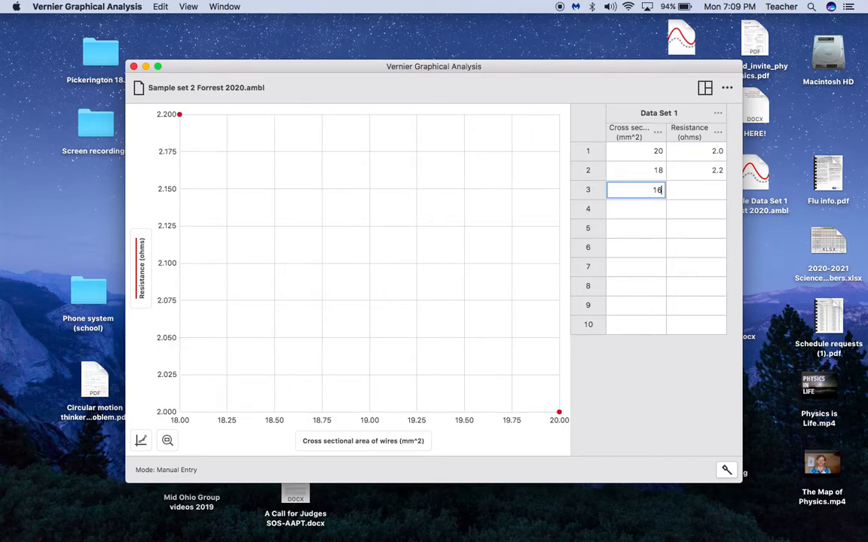
key(Tab)
text(2)
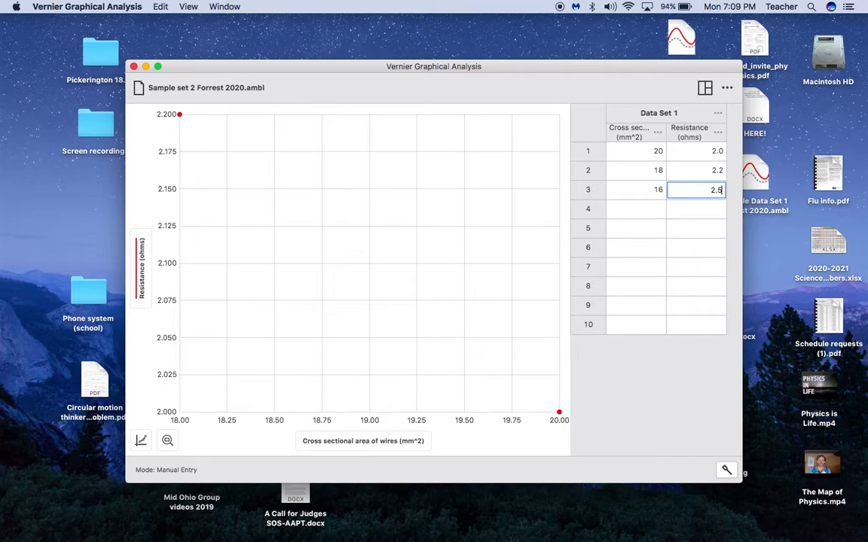
key(Tab)
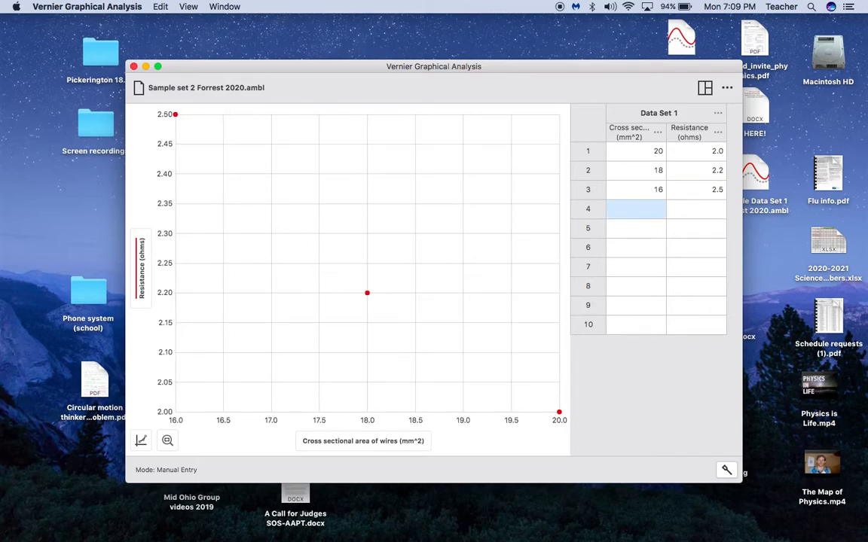
text(14)
key(Tab)
text(2.7)
key(Tab)
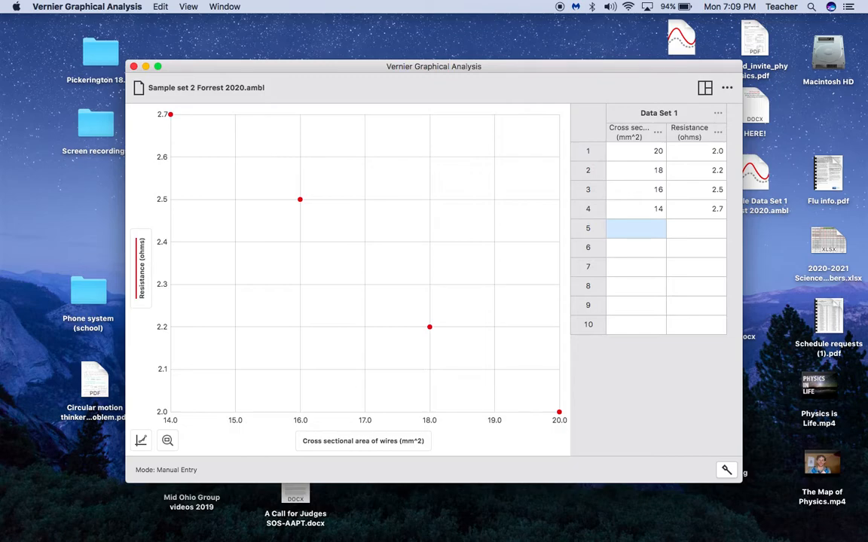
text(12)
key(Tab)
text(3.4)
key(Tab)
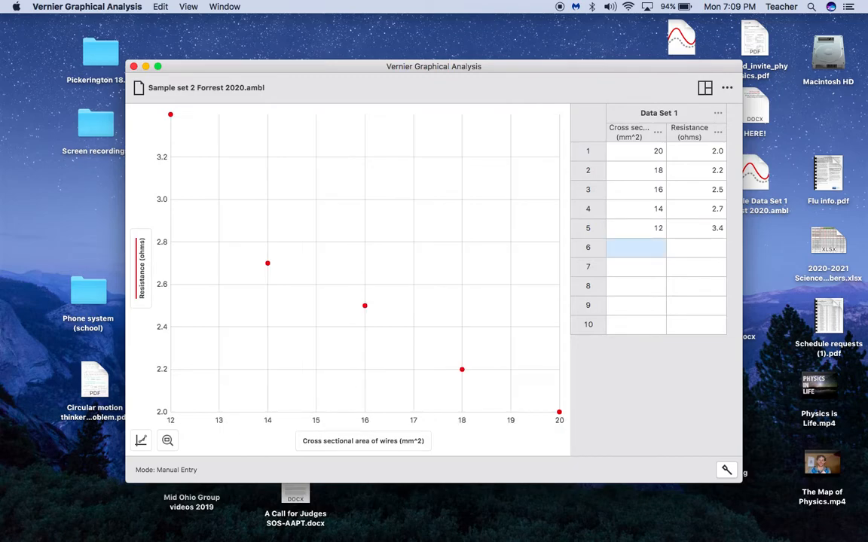
Enter rows 6–10: areas 10, 8, 6, 4, 2 with resistances 4.0, 4.9, 7.4, 10.3, 19.5
text(10)
key(Tab)
text(4.0)
key(Tab)
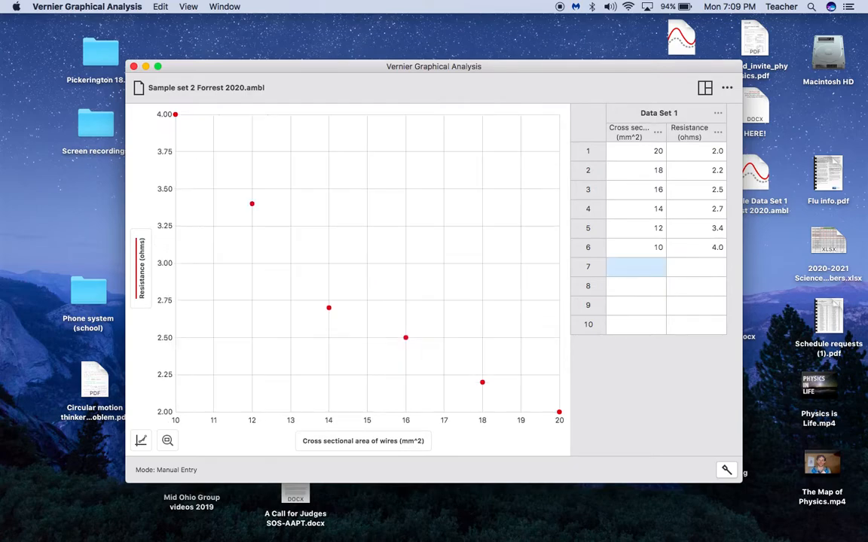
text(8)
key(Tab)
text(4)
key(Tab)
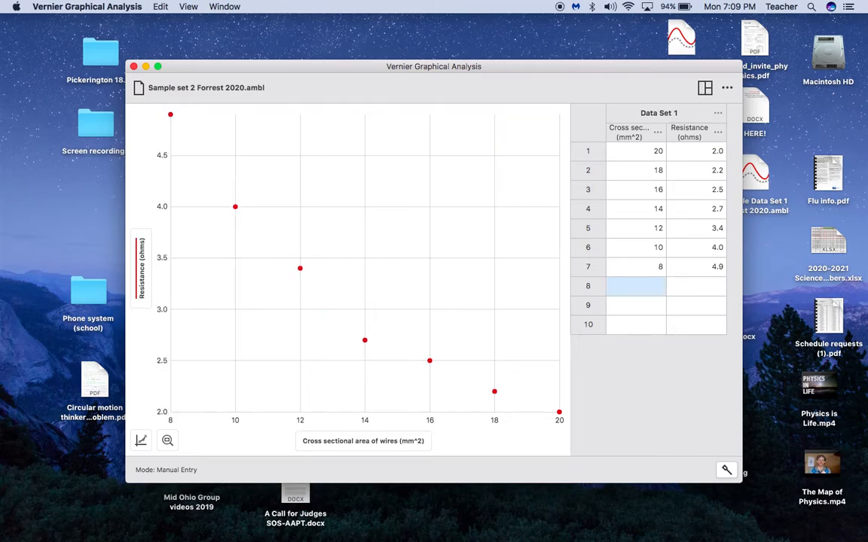
text(6)
key(Tab)
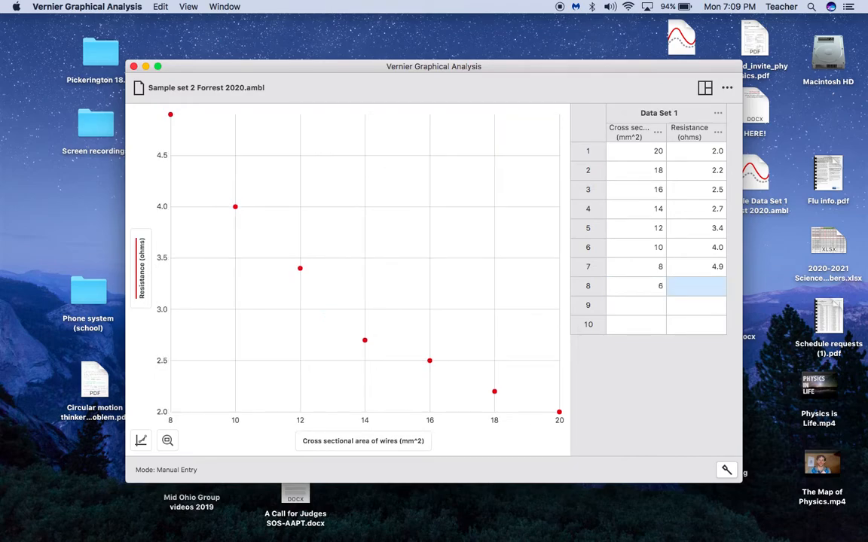
text(7.4)
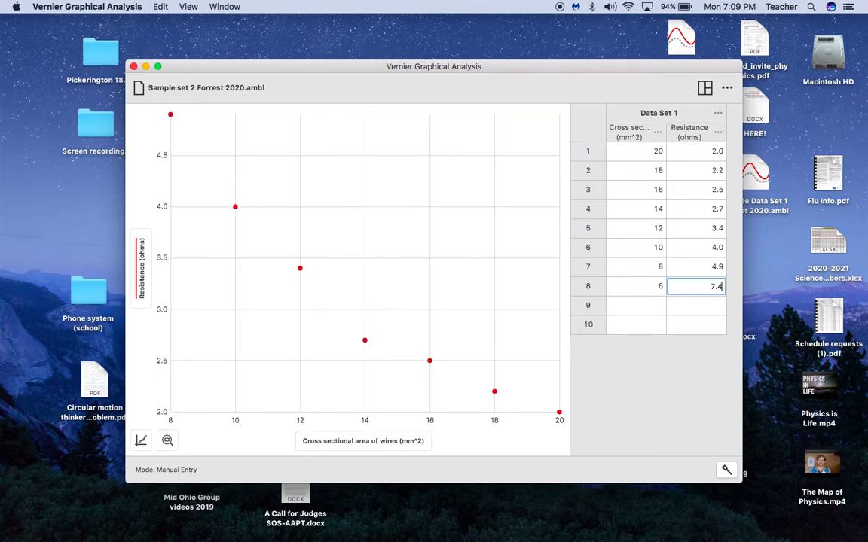
key(Tab)
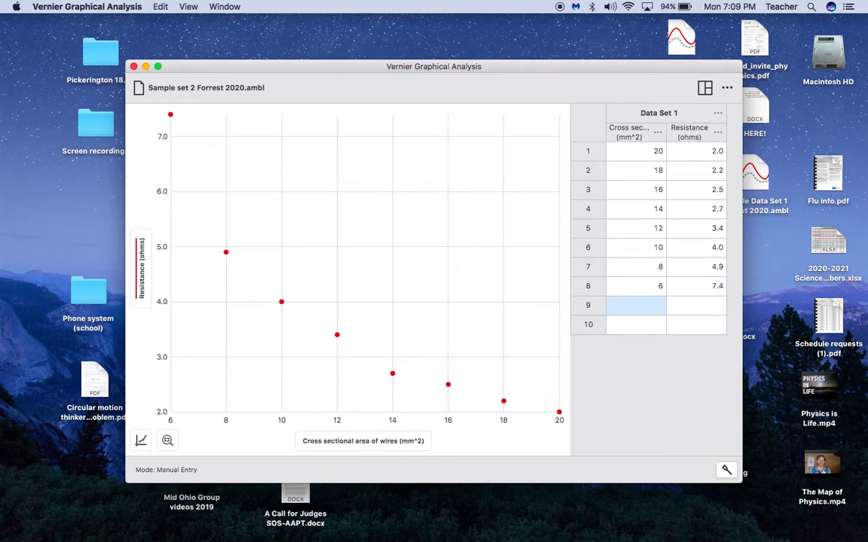
text(4)
key(Tab)
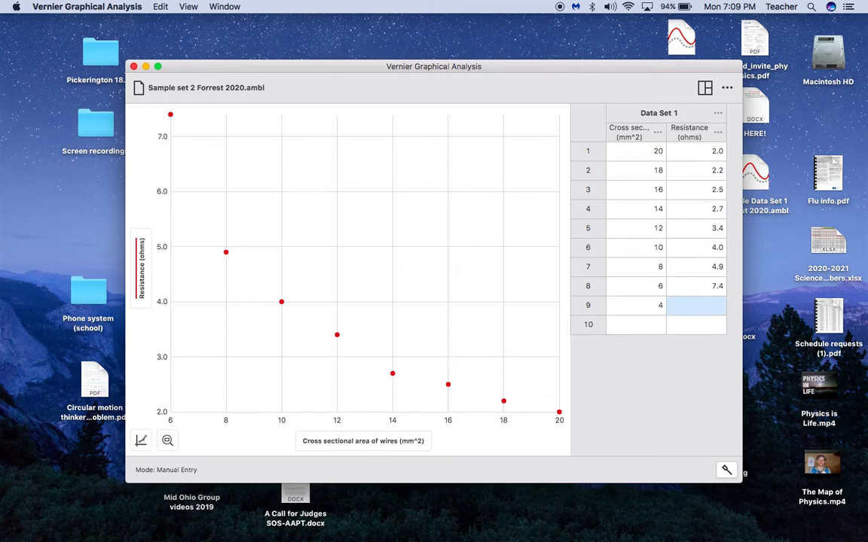
text(10.3)
key(Tab)
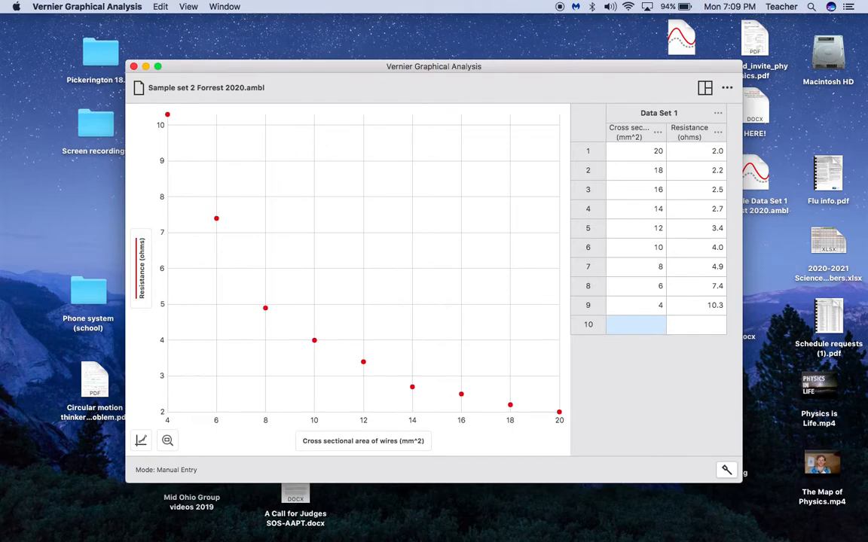
text(2)
key(Tab)
text(19.5)
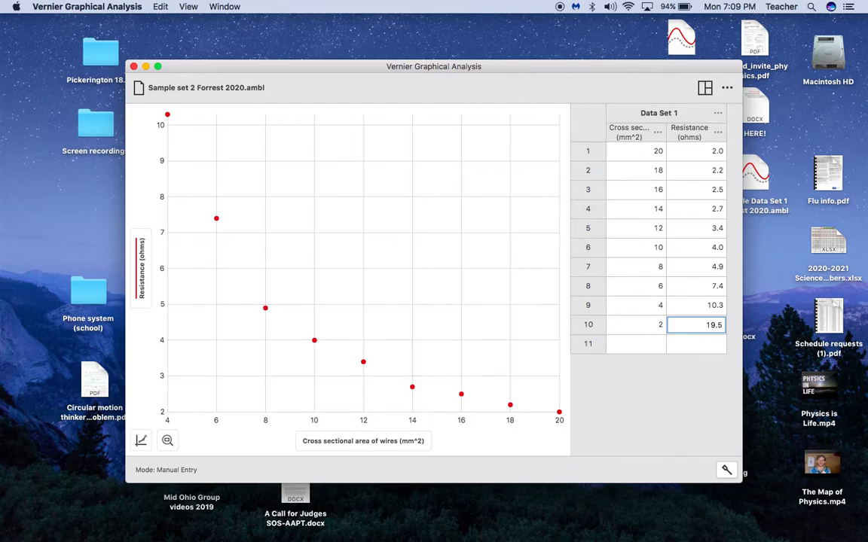
click(644, 343)
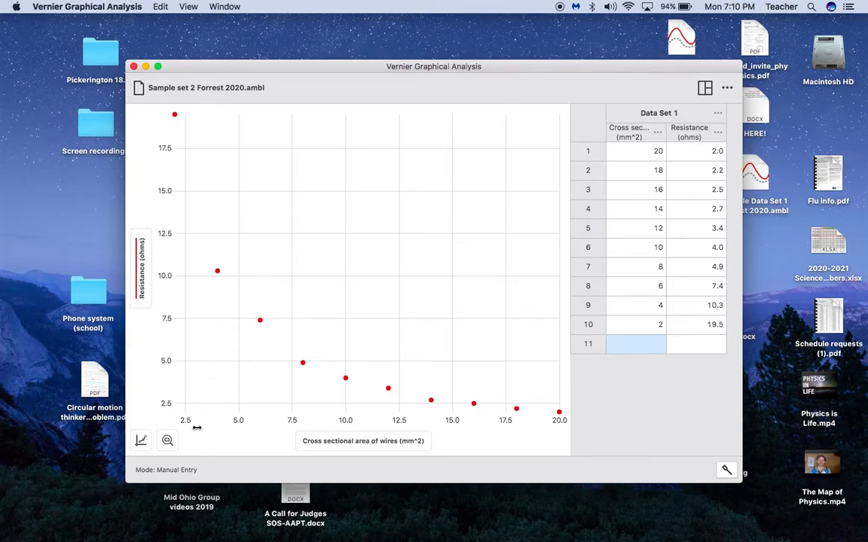
Open Edit Graph Options from the graph tools menu
click(147, 443)
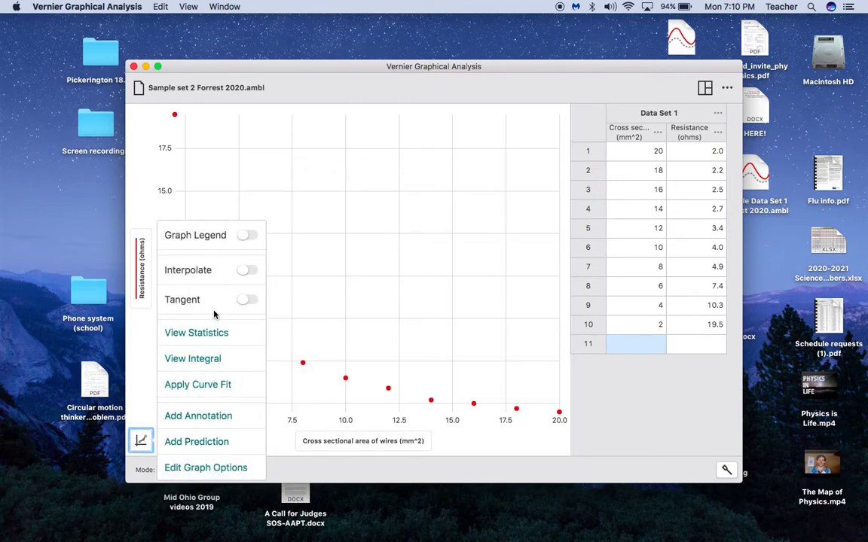
click(205, 466)
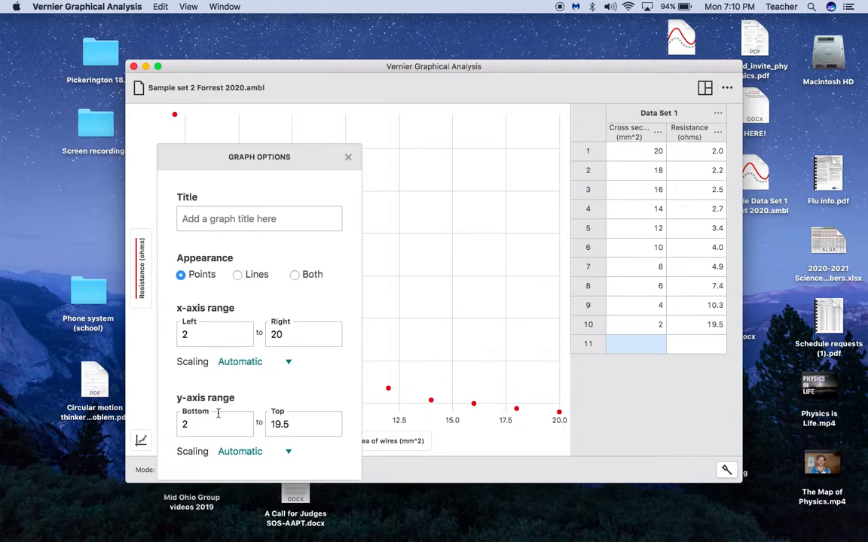
Title the graph 'Resistance vs. area' and set both axes' scaling to Always Show 0
click(238, 217)
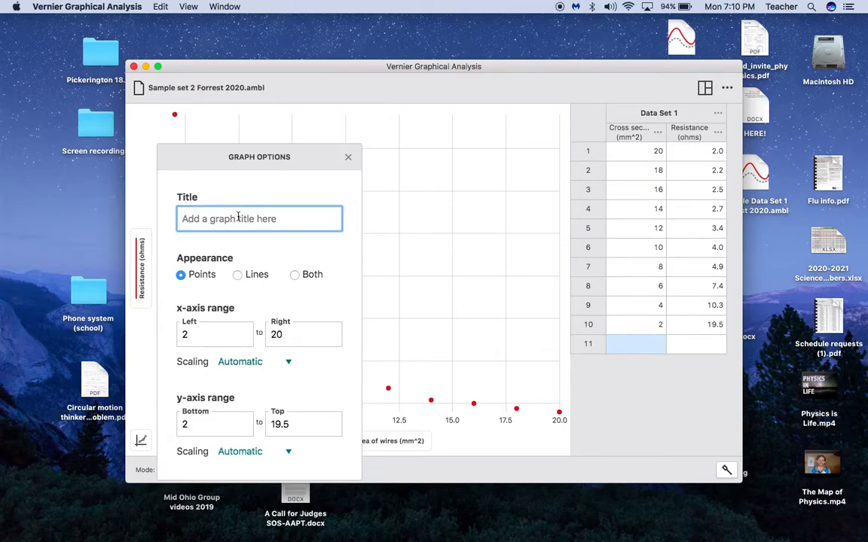
text(Resistance vs. area)
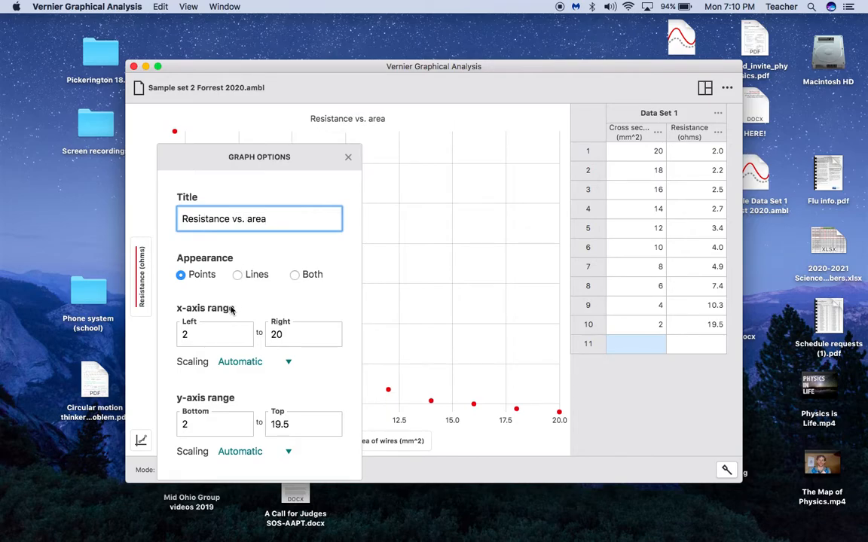
click(290, 365)
click(287, 374)
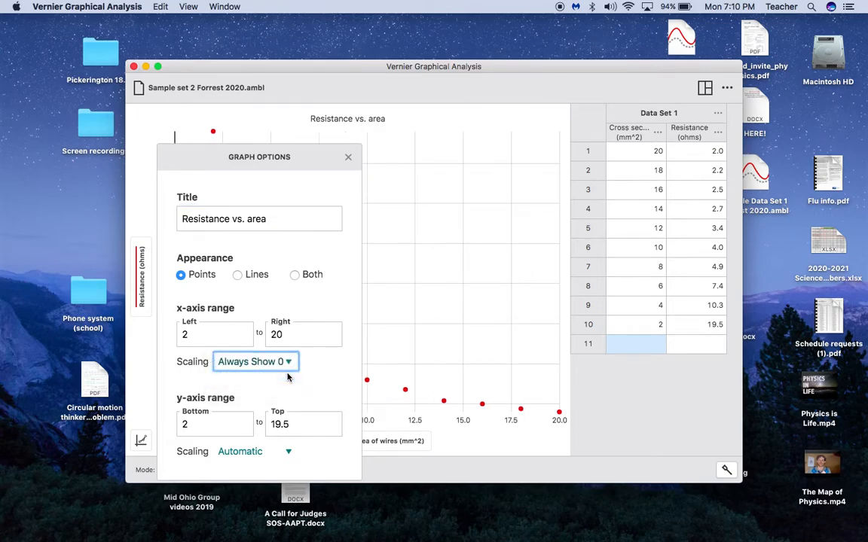
click(288, 451)
click(284, 464)
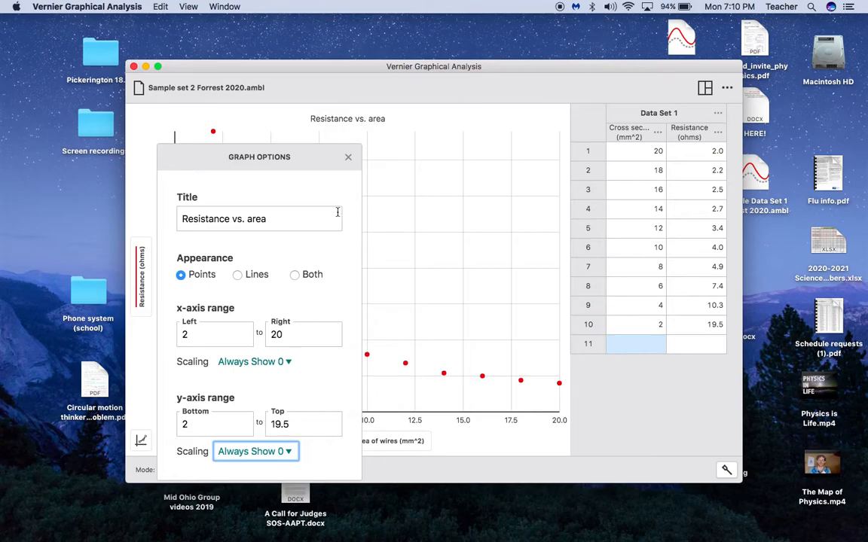
click(349, 156)
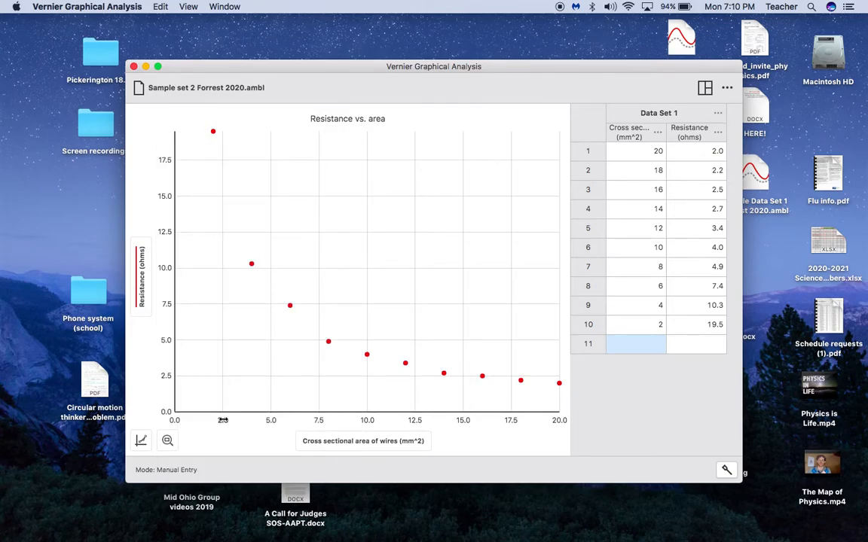
Set the y-axis top limit to 20 in Graph Options
click(141, 441)
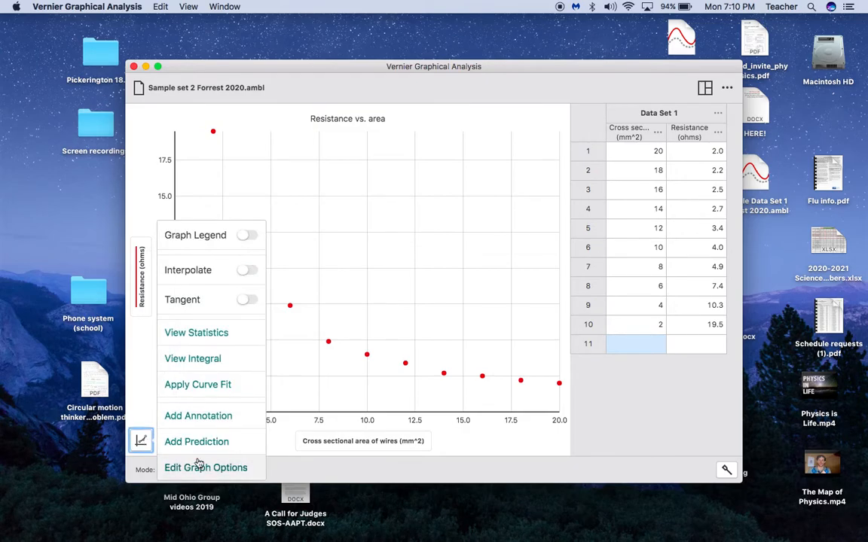
click(207, 469)
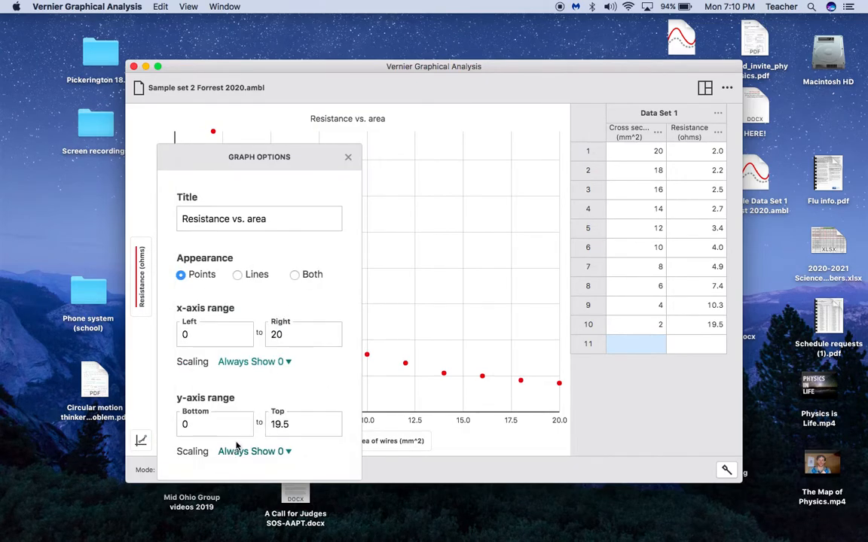
click(292, 424)
text(20)
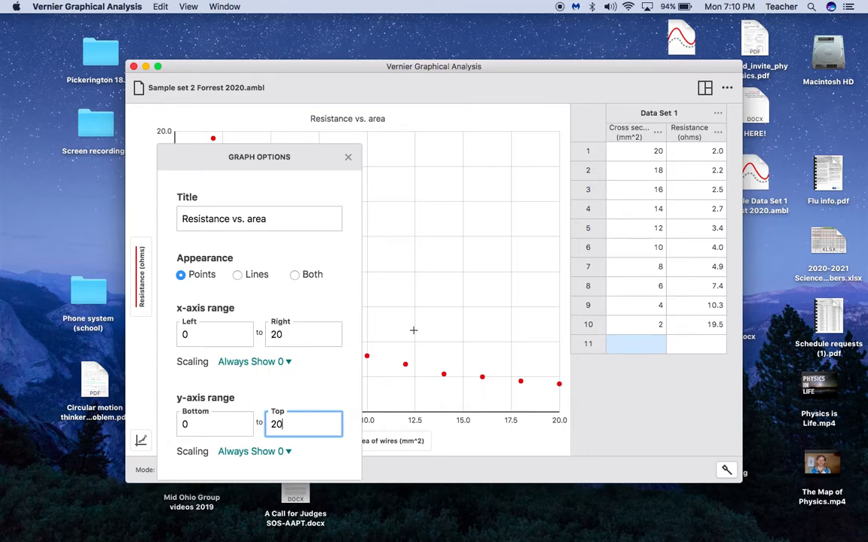
click(348, 161)
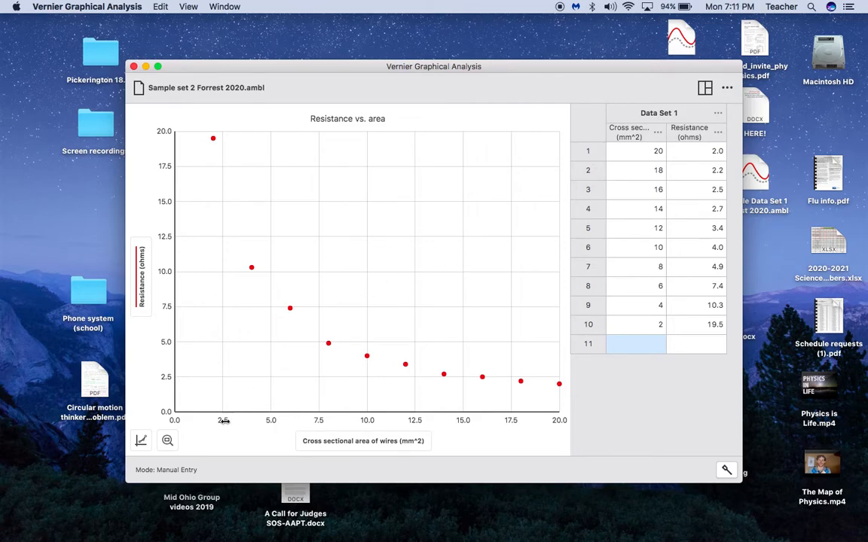
click(142, 441)
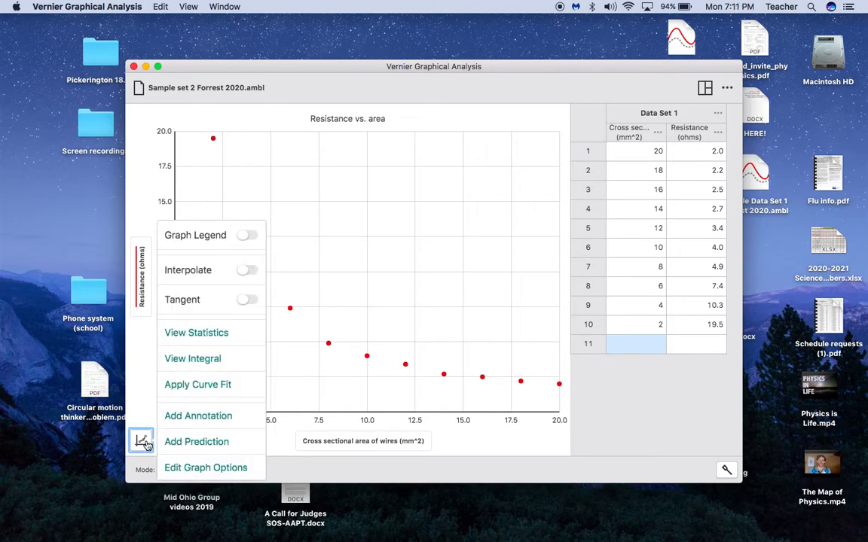
click(170, 442)
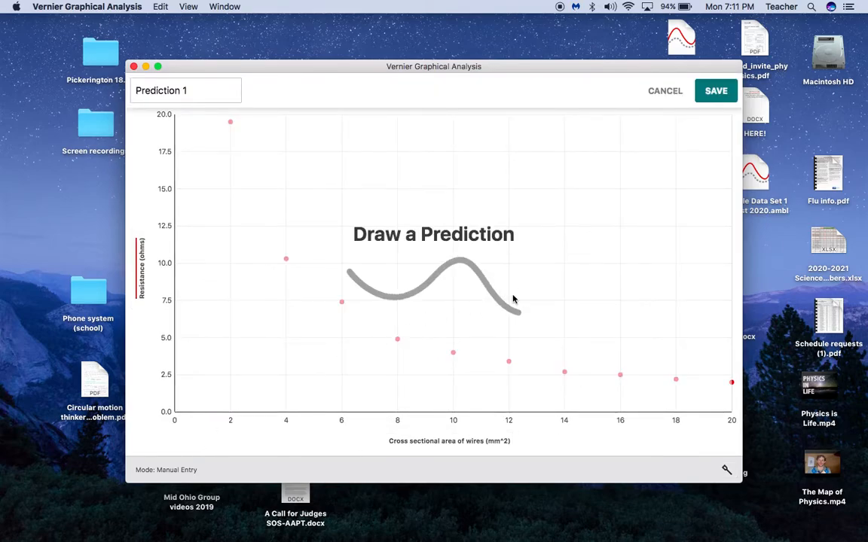
click(666, 91)
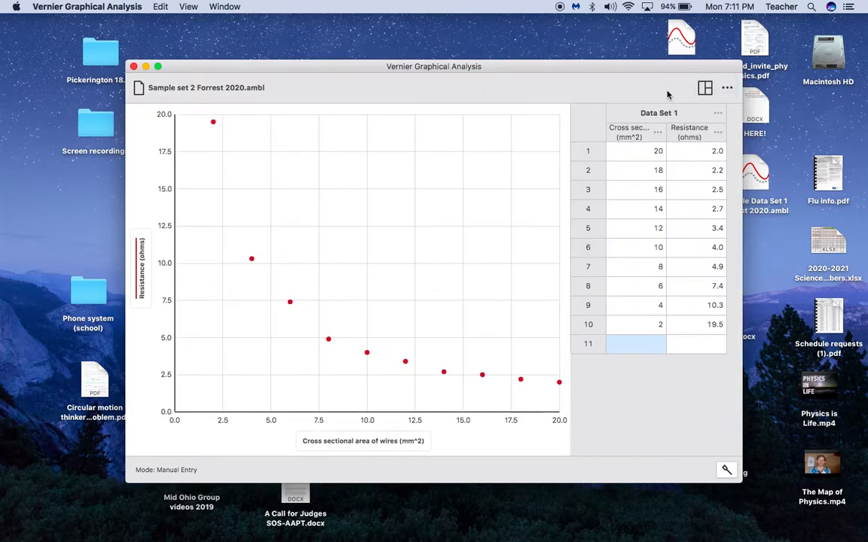
Preview Quadratic and Proportional fits, then apply the Inverse fit (a = 39.81)
click(143, 442)
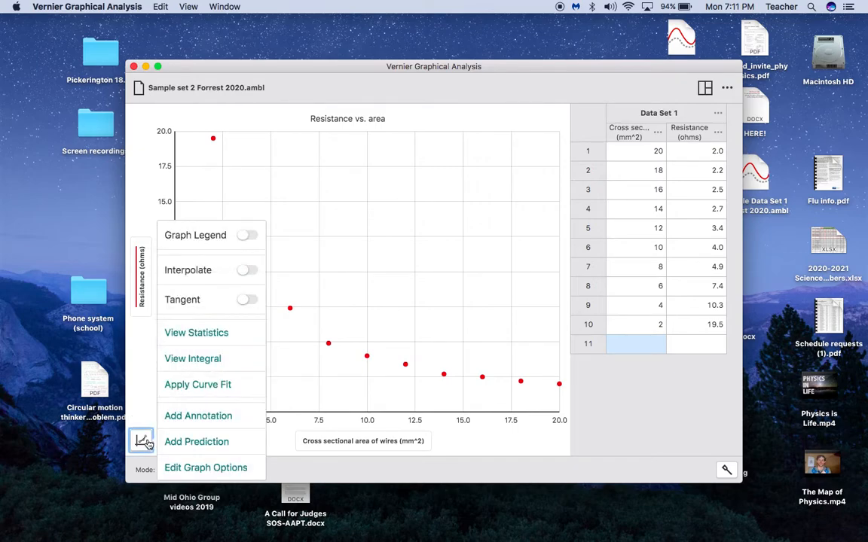
click(197, 385)
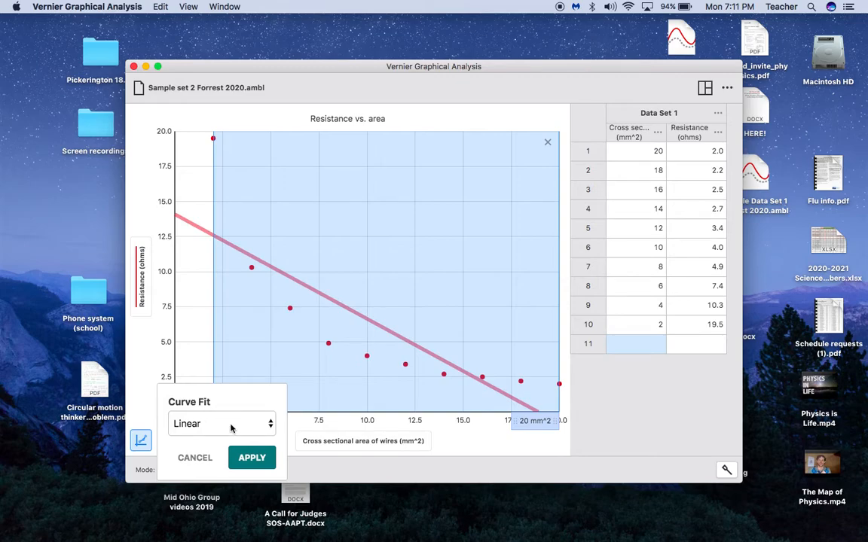
click(243, 426)
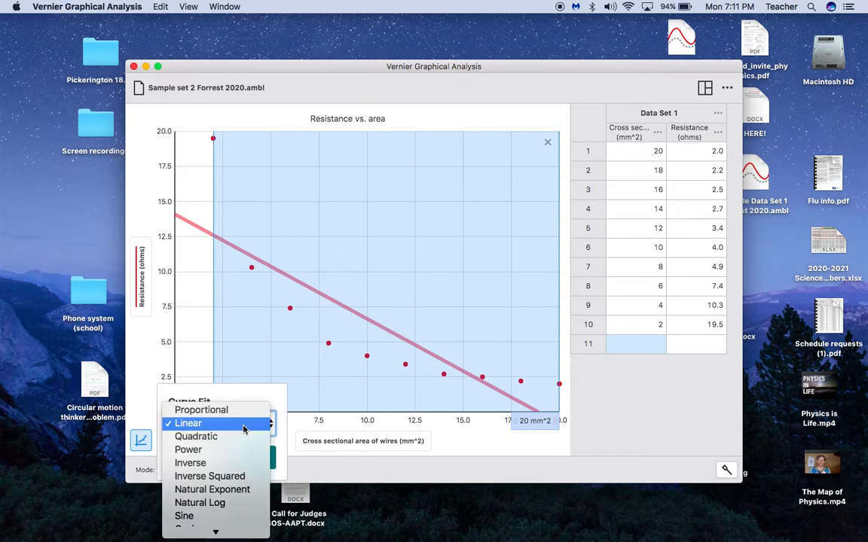
click(239, 438)
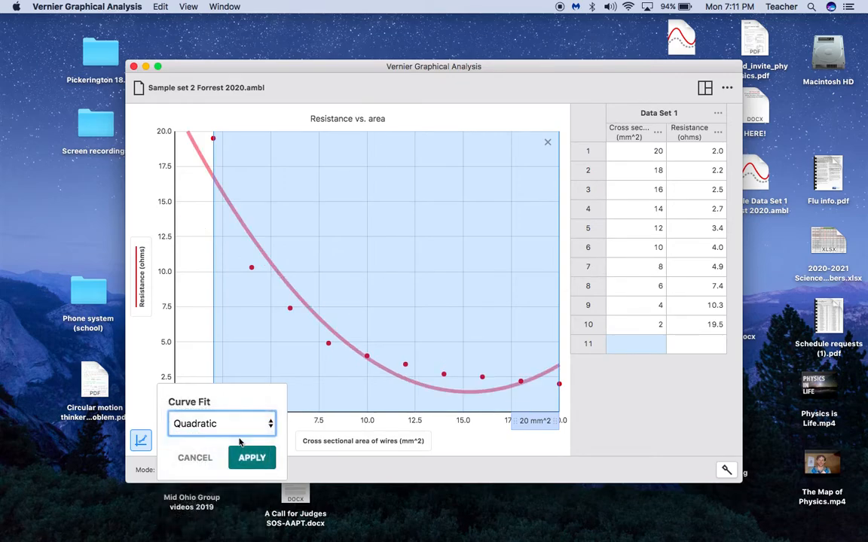
click(246, 431)
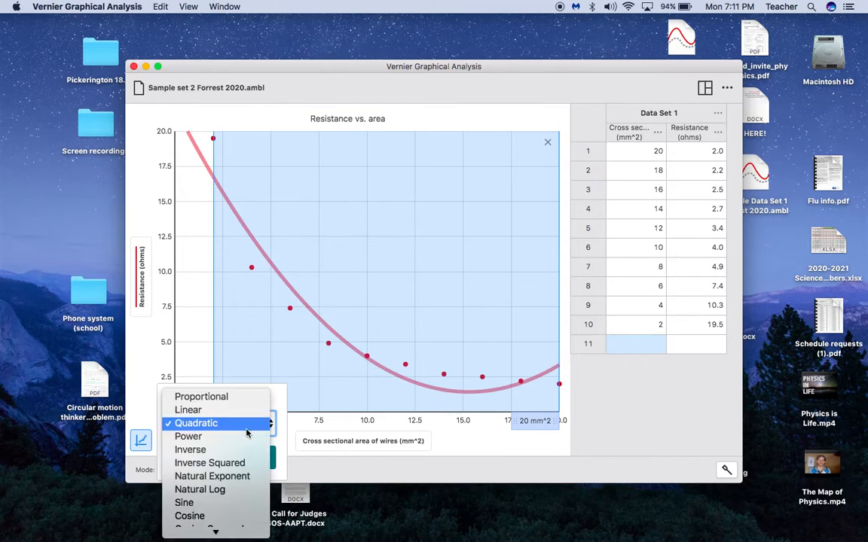
click(225, 395)
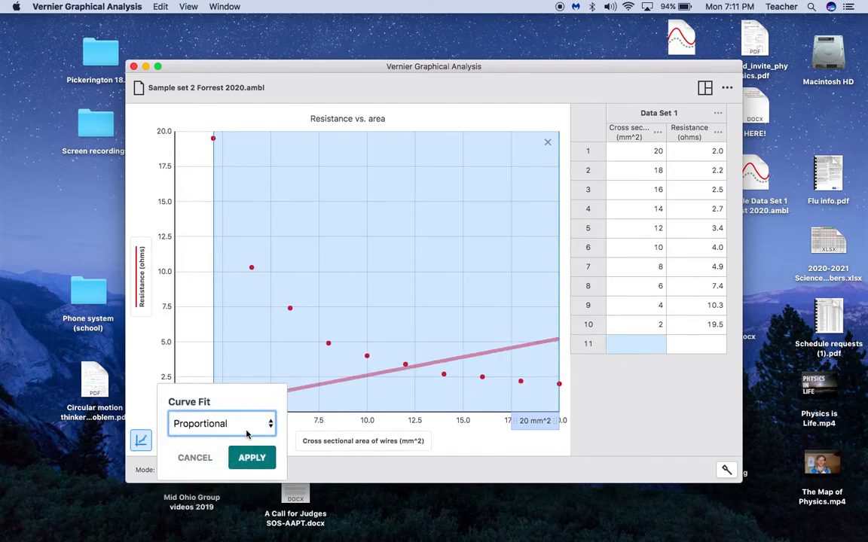
click(247, 422)
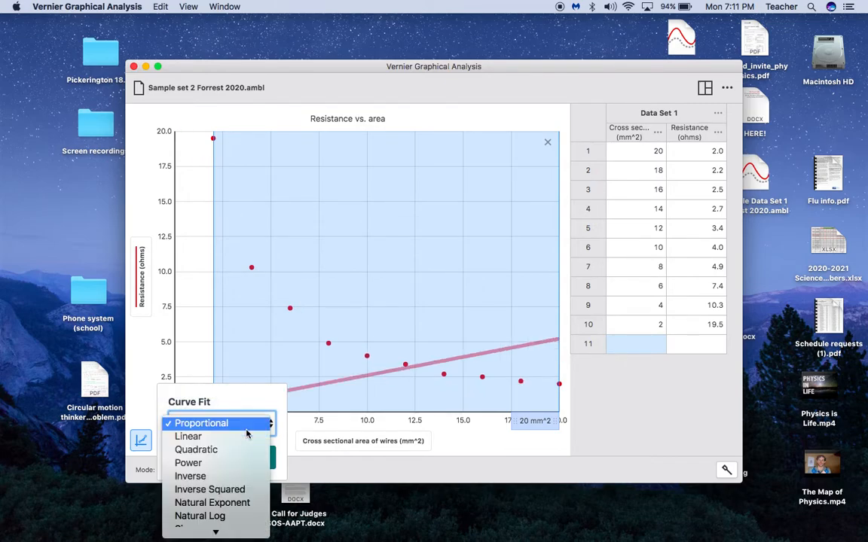
click(236, 476)
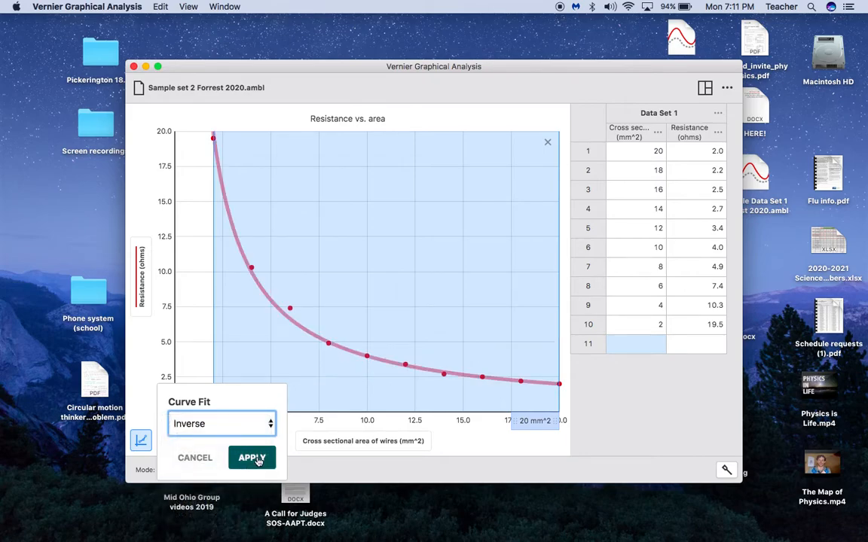
click(253, 459)
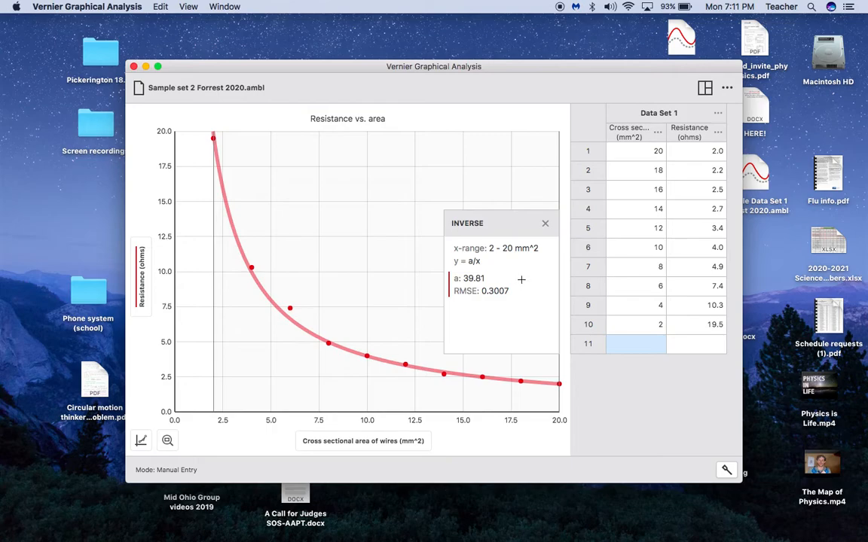
Swap the Inverse fit for a trial Inverse Squared fit (a = 87.24), then remove it
click(548, 225)
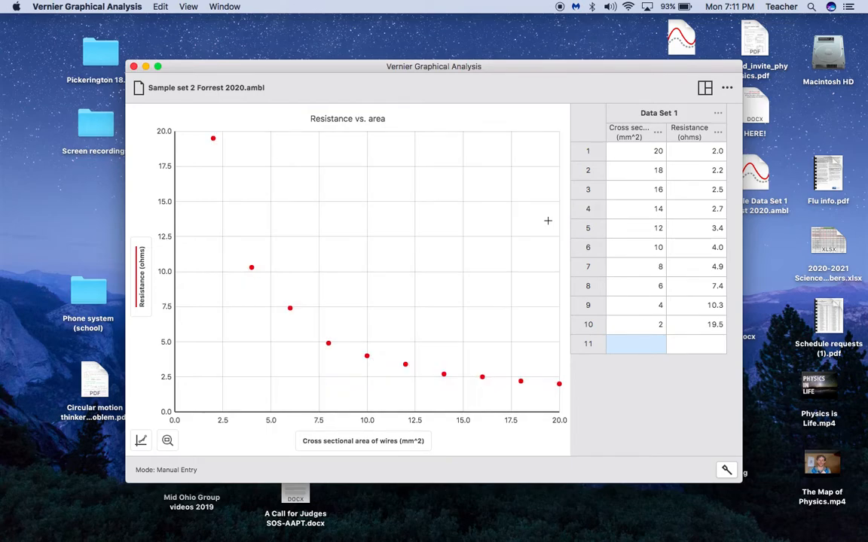
click(140, 440)
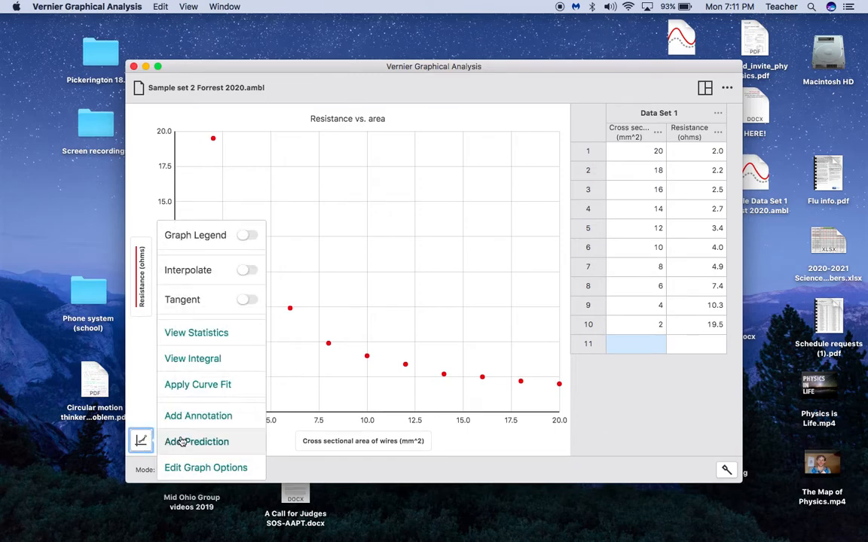
click(210, 385)
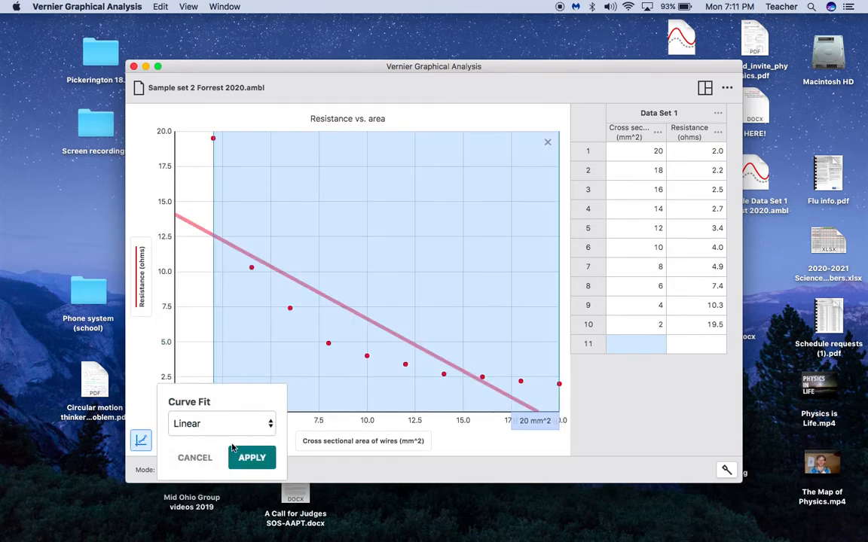
click(229, 423)
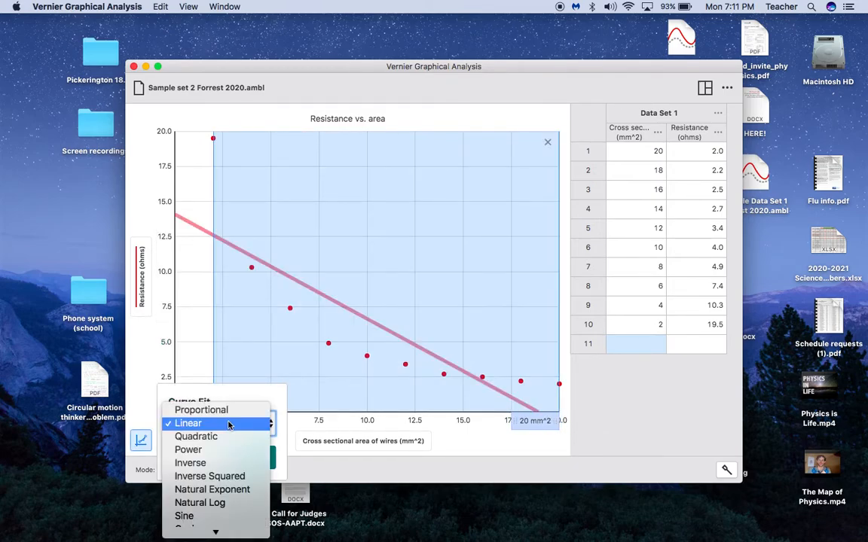
click(223, 478)
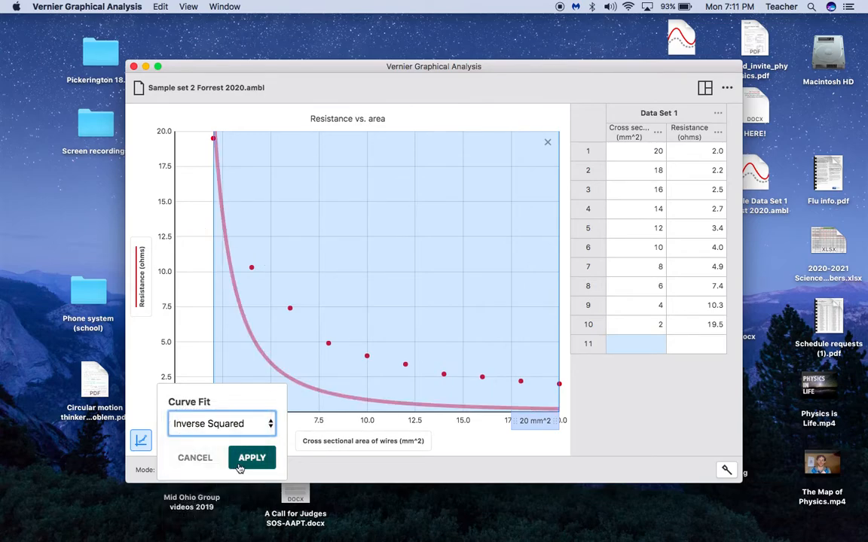
click(240, 467)
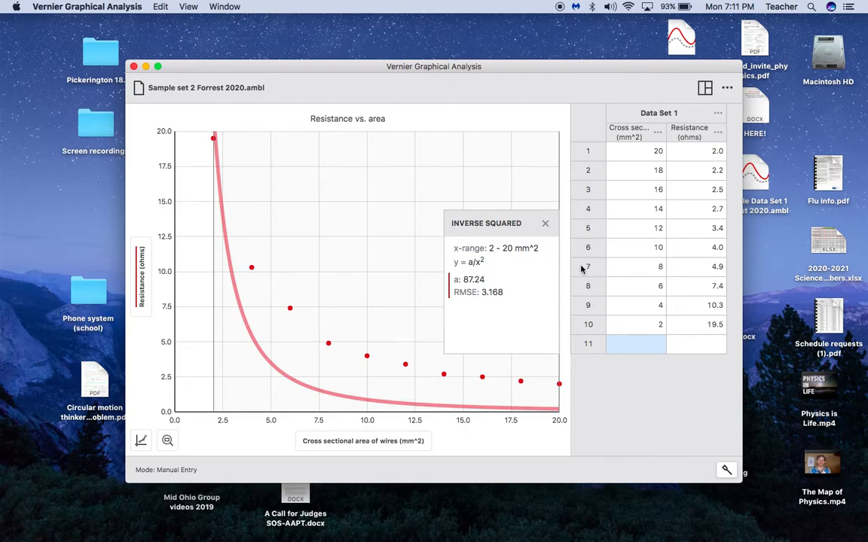
click(544, 226)
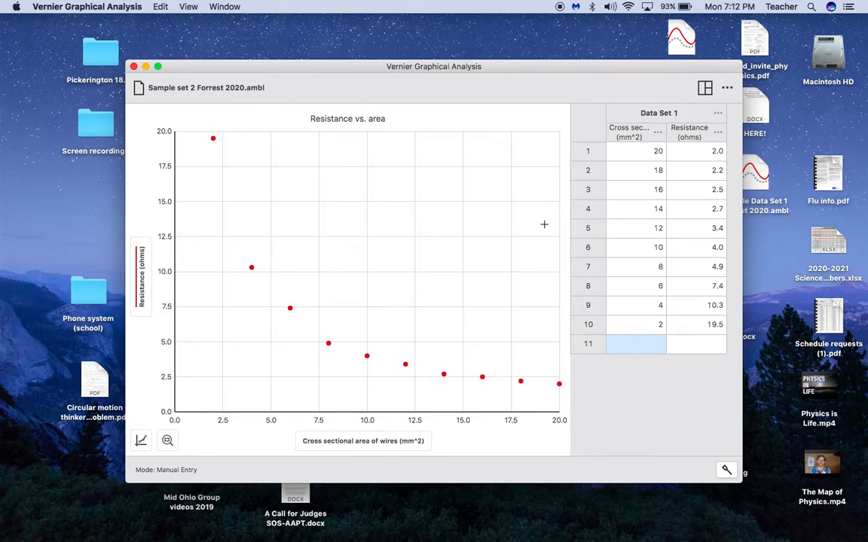
Apply an Inverse curve fit (a = 39.81) to the data and move its results box higher
click(141, 441)
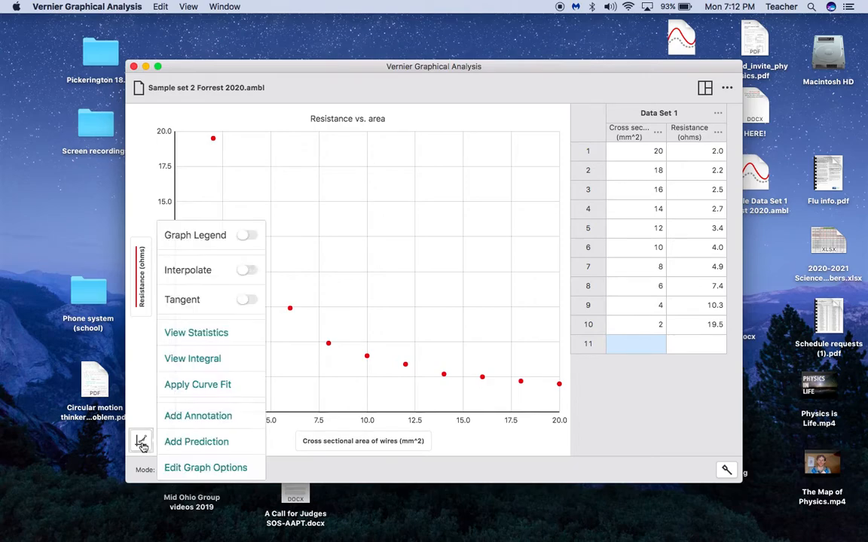
click(218, 386)
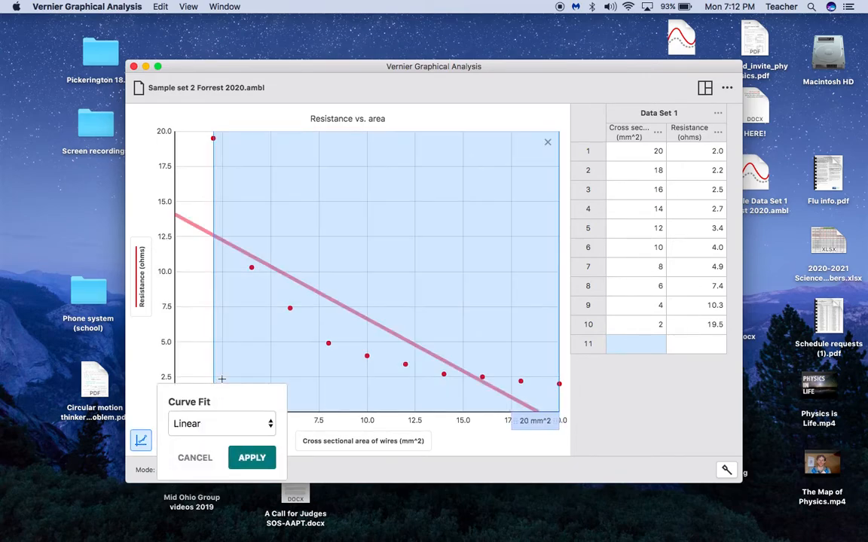
click(219, 424)
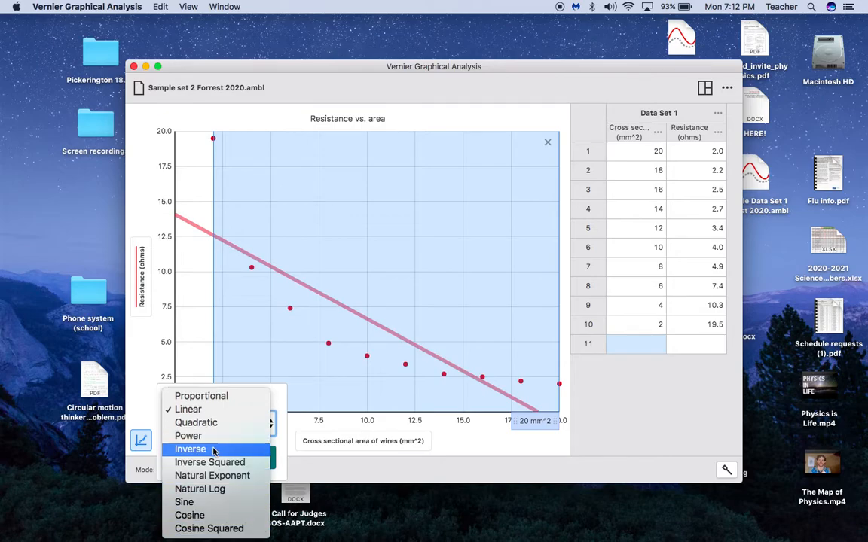
click(197, 450)
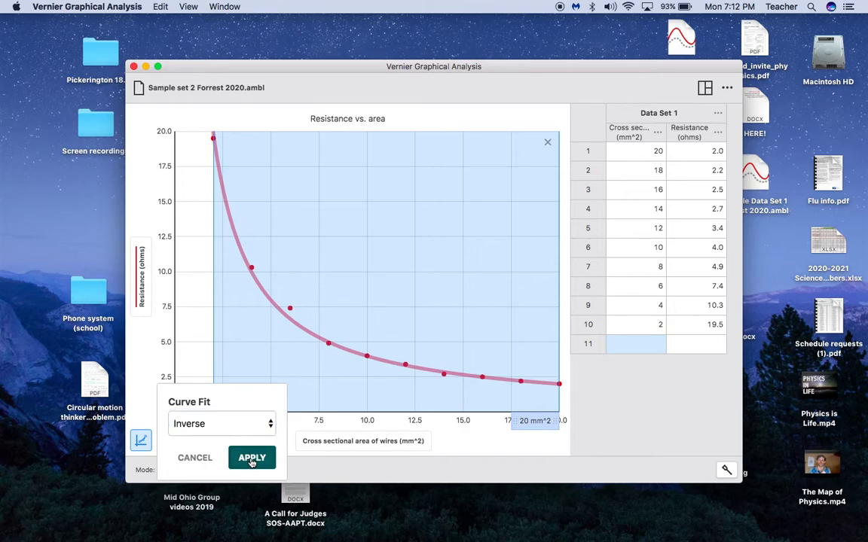
click(252, 459)
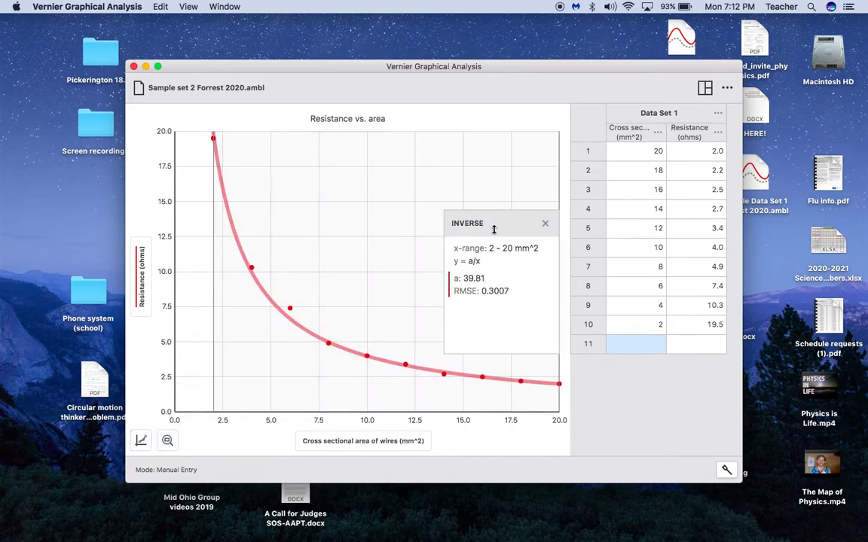
drag(495, 229, 495, 164)
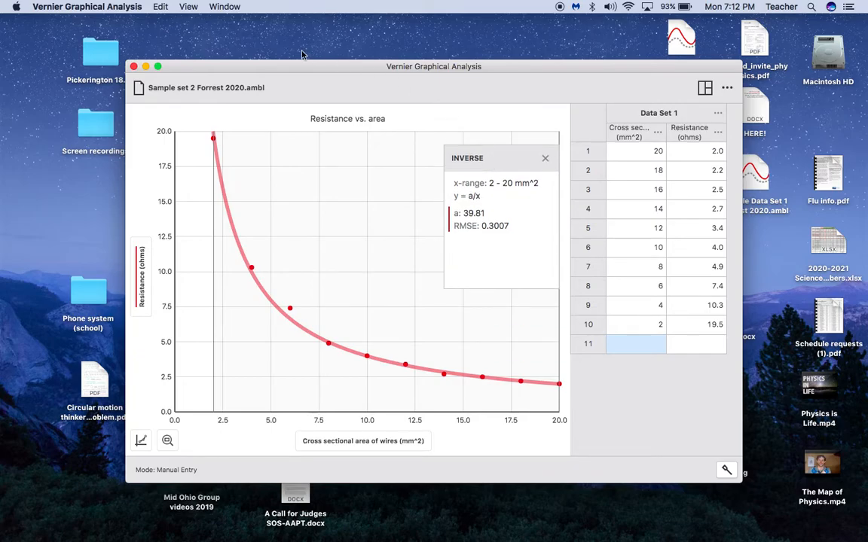
drag(267, 57, 299, 45)
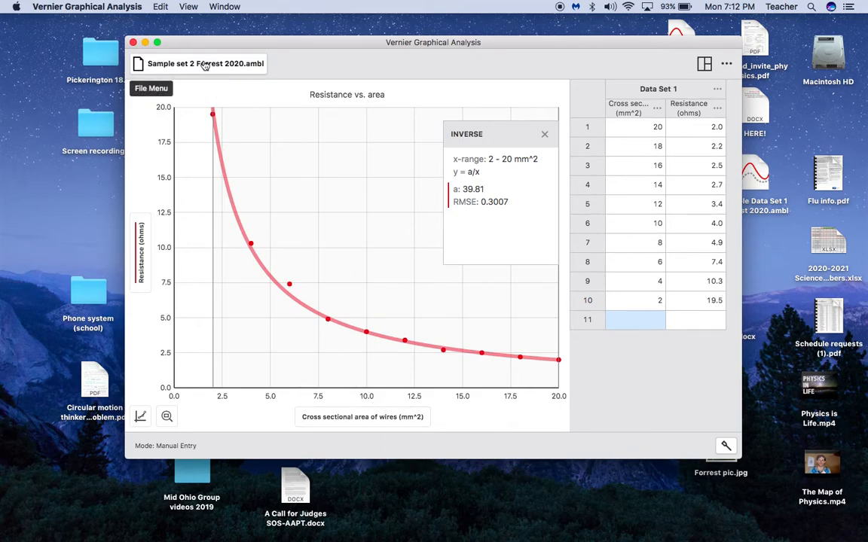
Save the experiment as the .ambl file with Cmd+S
key(super+s)
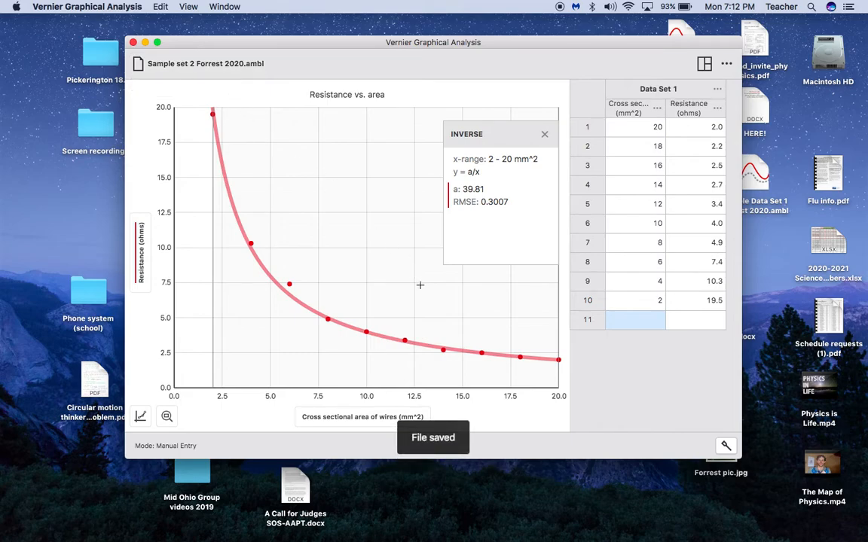
mouse_move(3, 210)
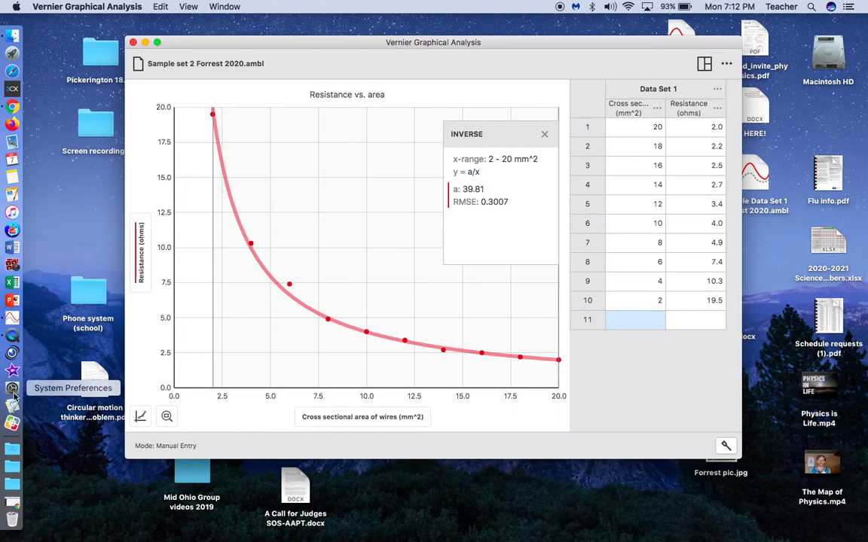
click(12, 335)
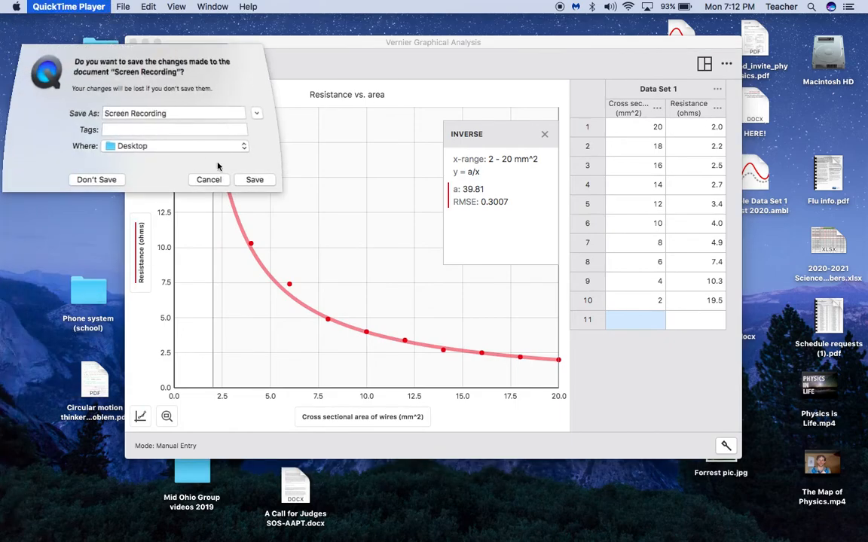